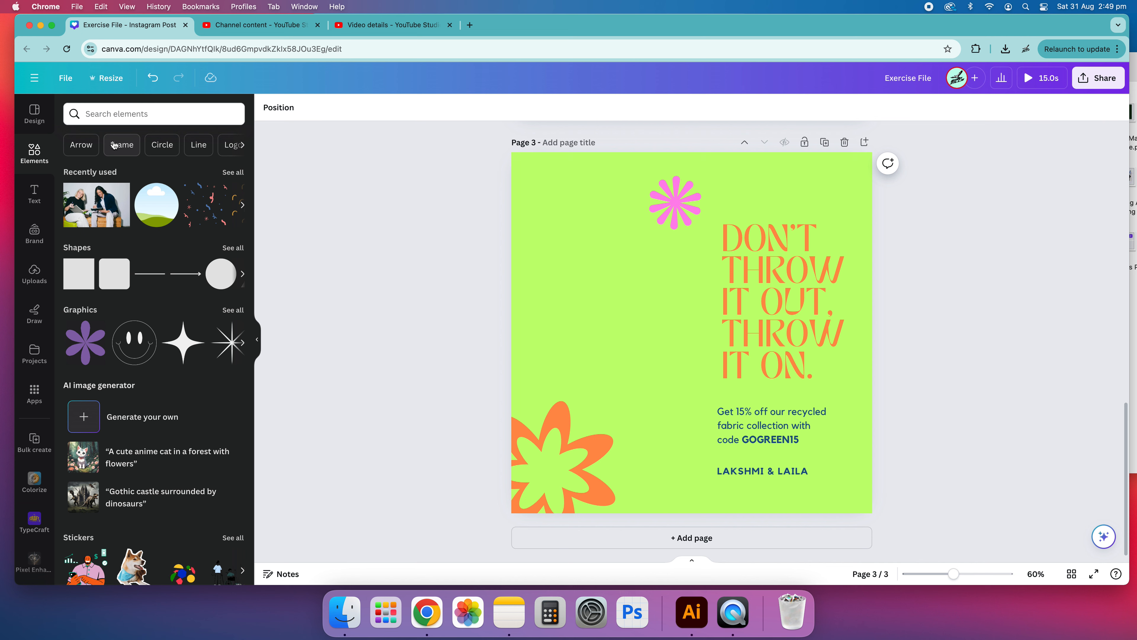
# Step: Search the elements for frames and open the full list of frame results
pyautogui.click(114, 144)
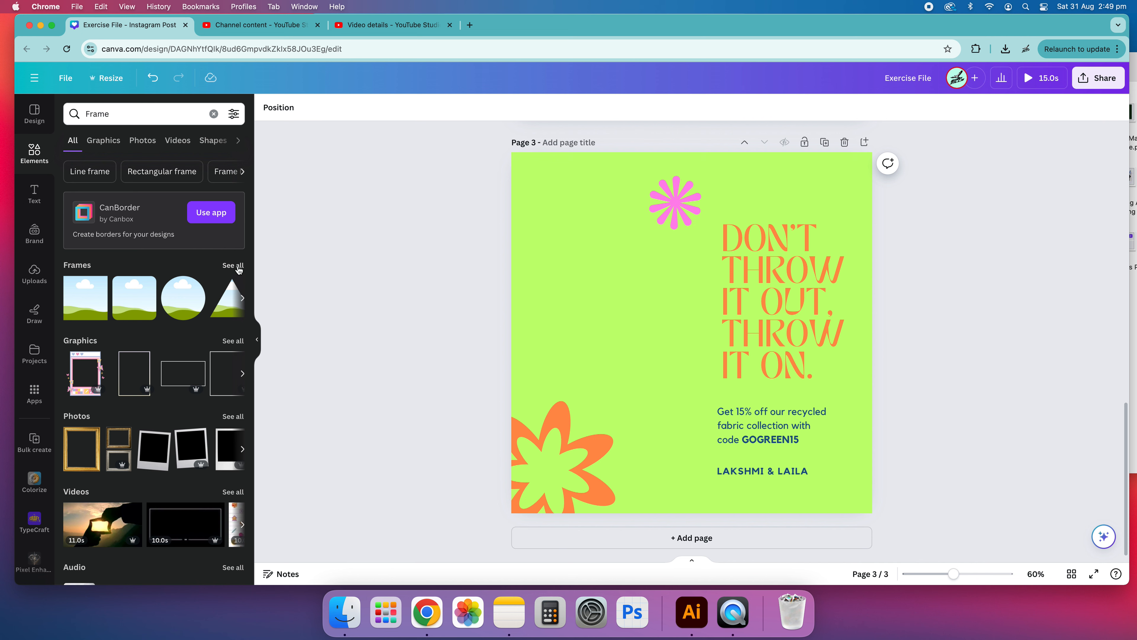
pyautogui.hscroll(10, 114, 301)
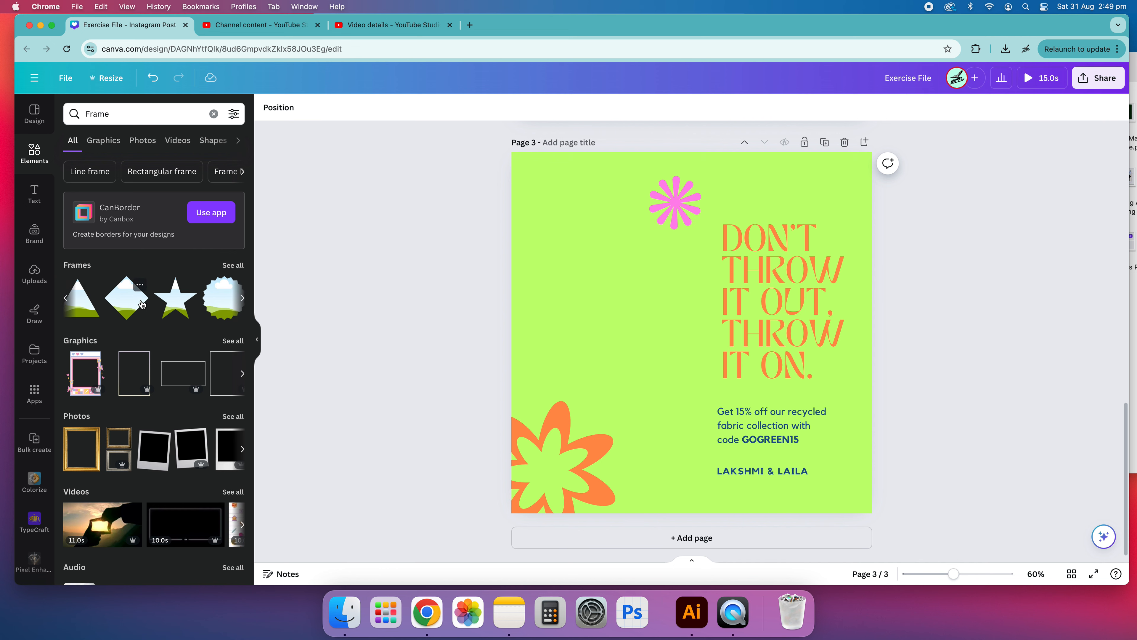
pyautogui.hscroll(-10, 136, 292)
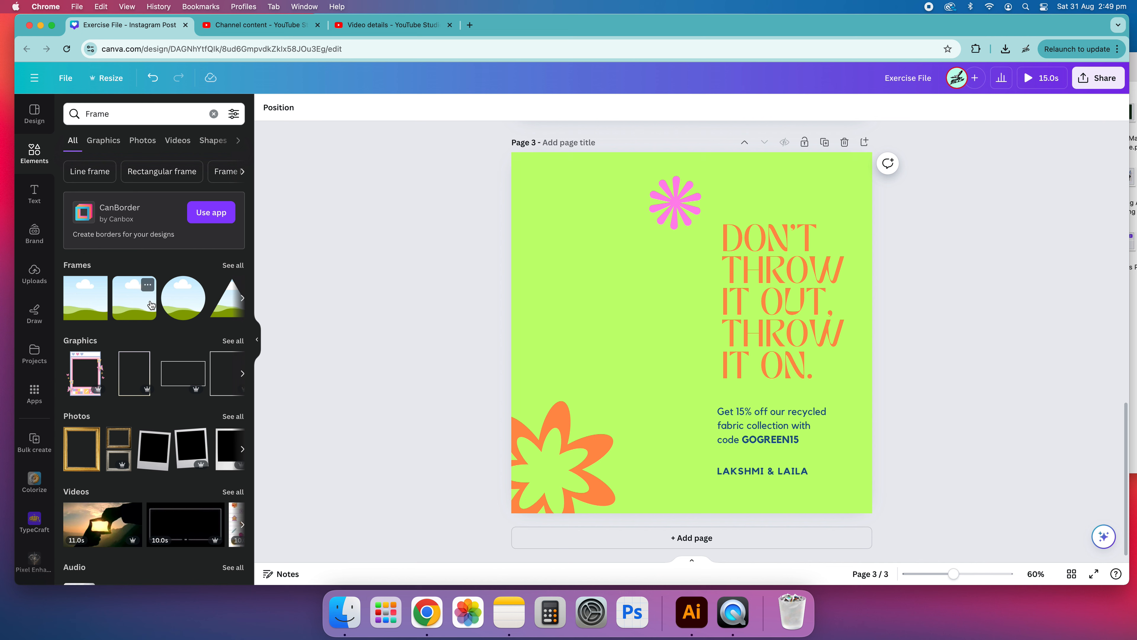
pyautogui.hscroll(10, 176, 304)
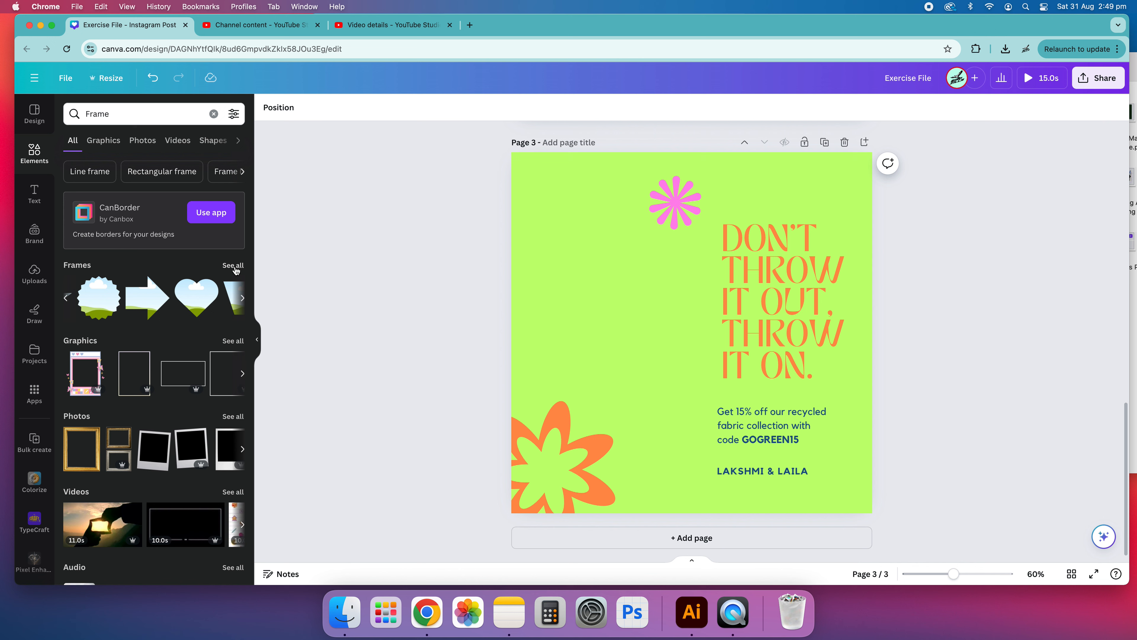
pyautogui.scroll(-3, 139, 381)
pyautogui.scroll(3, 153, 439)
pyautogui.hscroll(2, 135, 299)
pyautogui.click(233, 265)
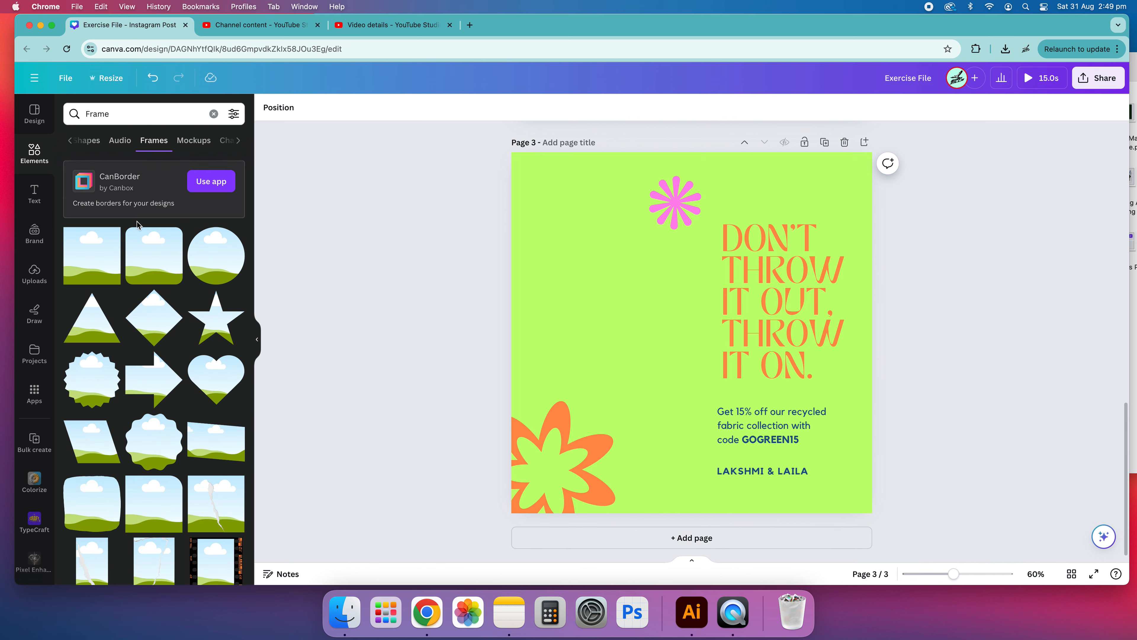
# Step: Browse through the frame results looking for a suitable shape
pyautogui.scroll(-10, 192, 329)
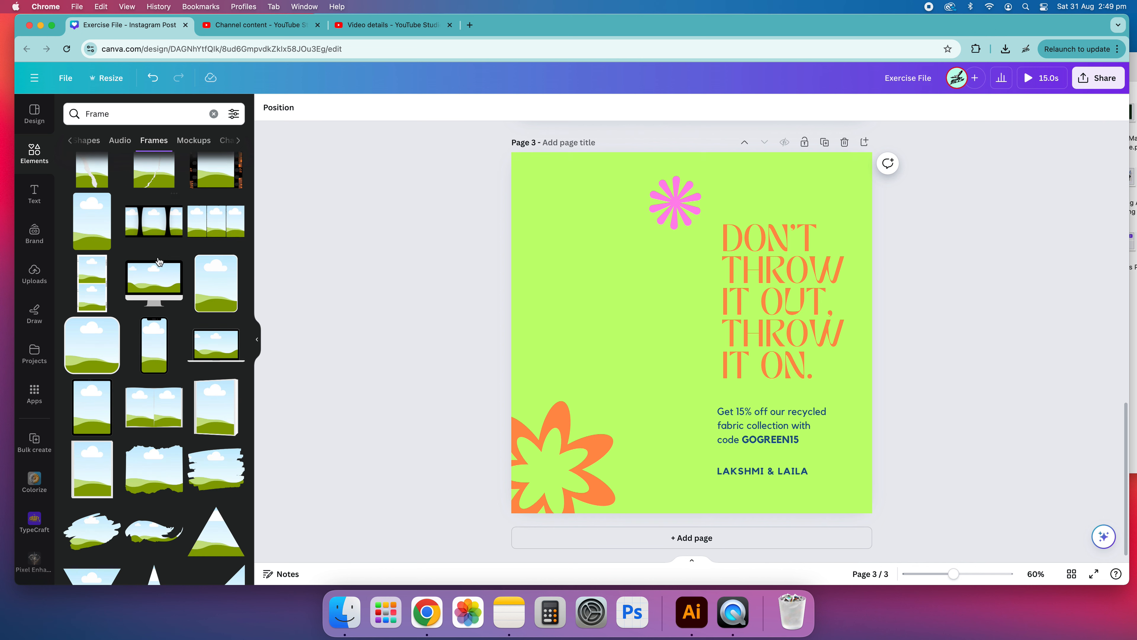
pyautogui.scroll(-15, 157, 259)
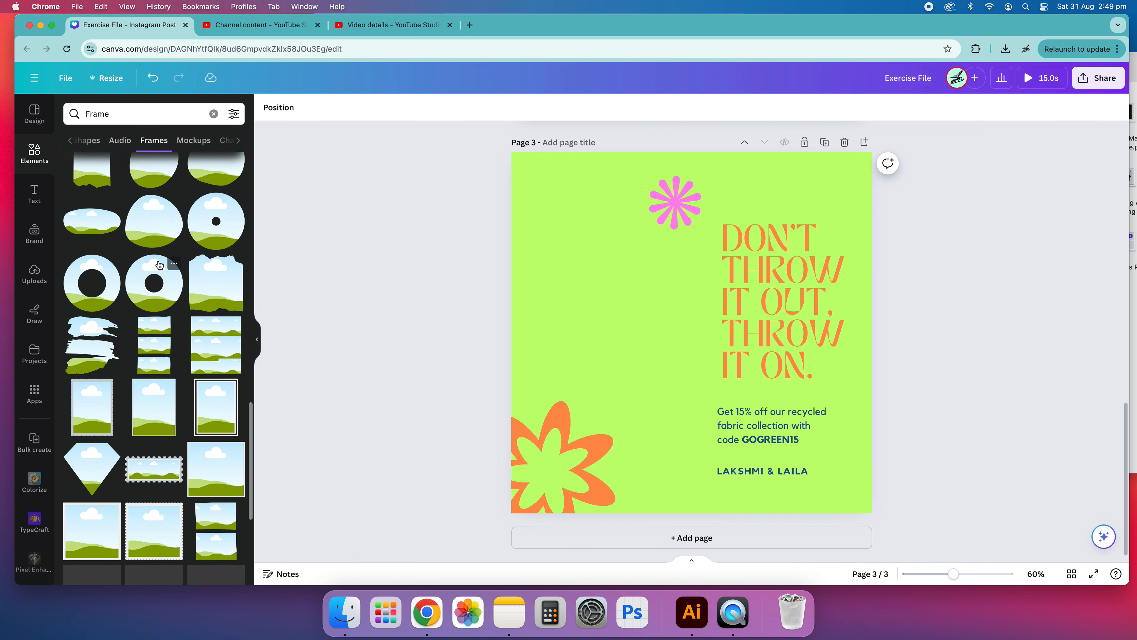
pyautogui.scroll(-10, 159, 265)
pyautogui.scroll(-10, 158, 265)
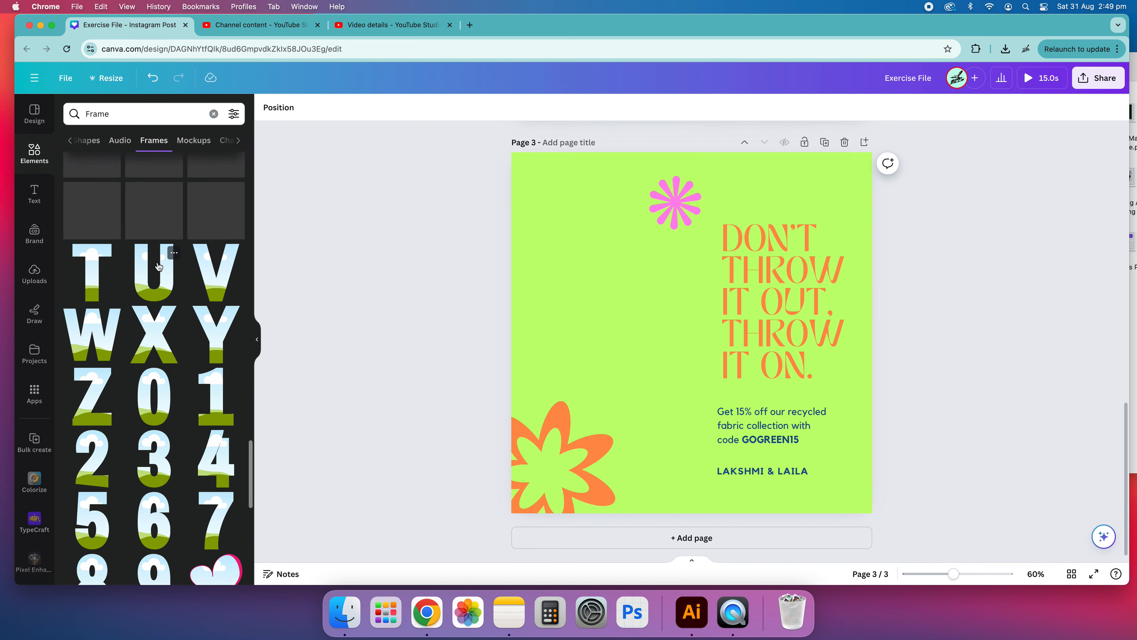
pyautogui.scroll(-15, 158, 265)
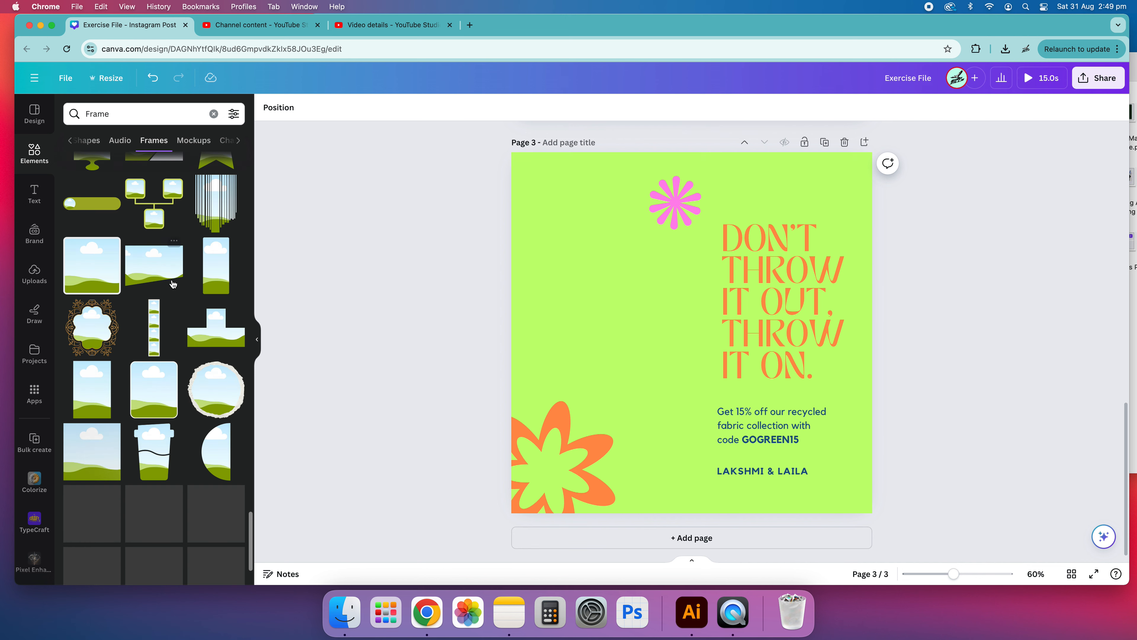
pyautogui.scroll(-8, 167, 295)
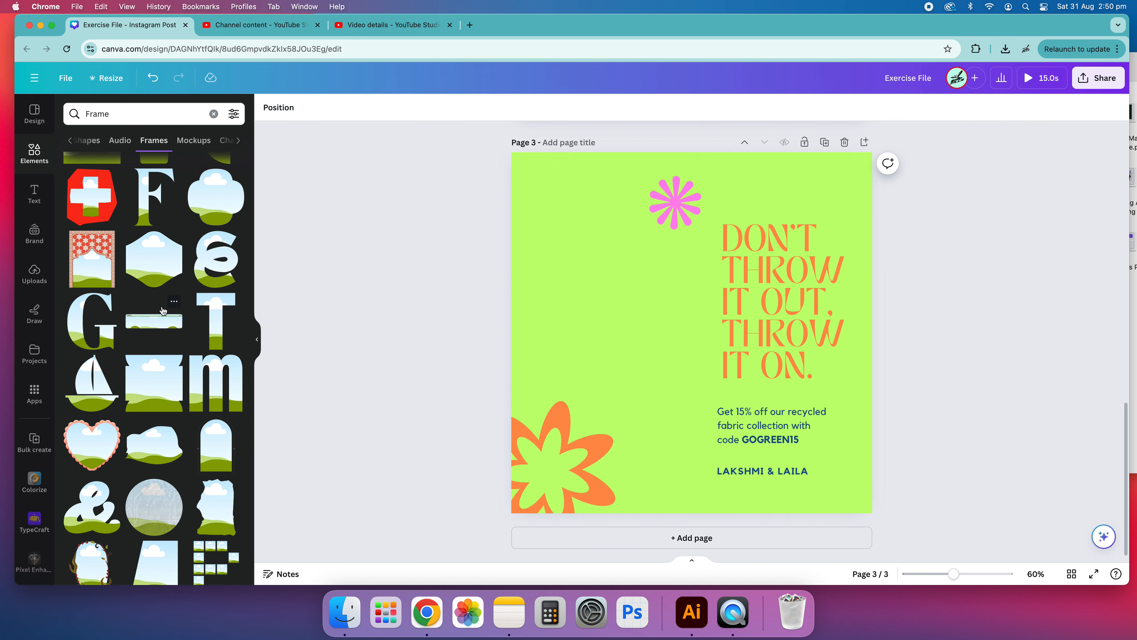
pyautogui.scroll(-10, 163, 310)
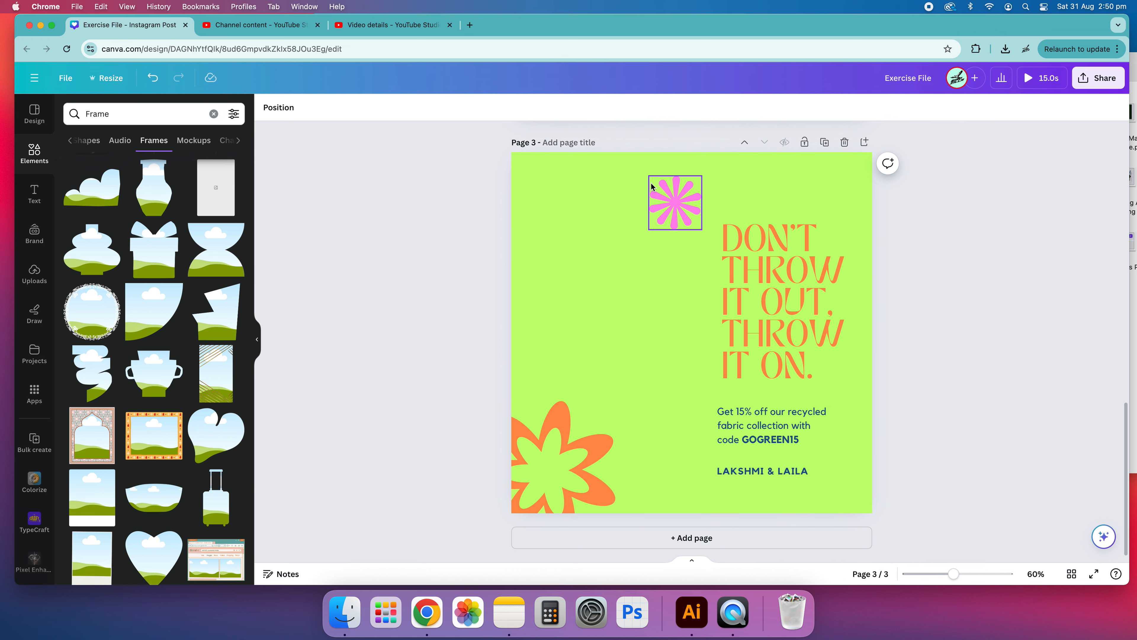
pyautogui.scroll(-5, 179, 345)
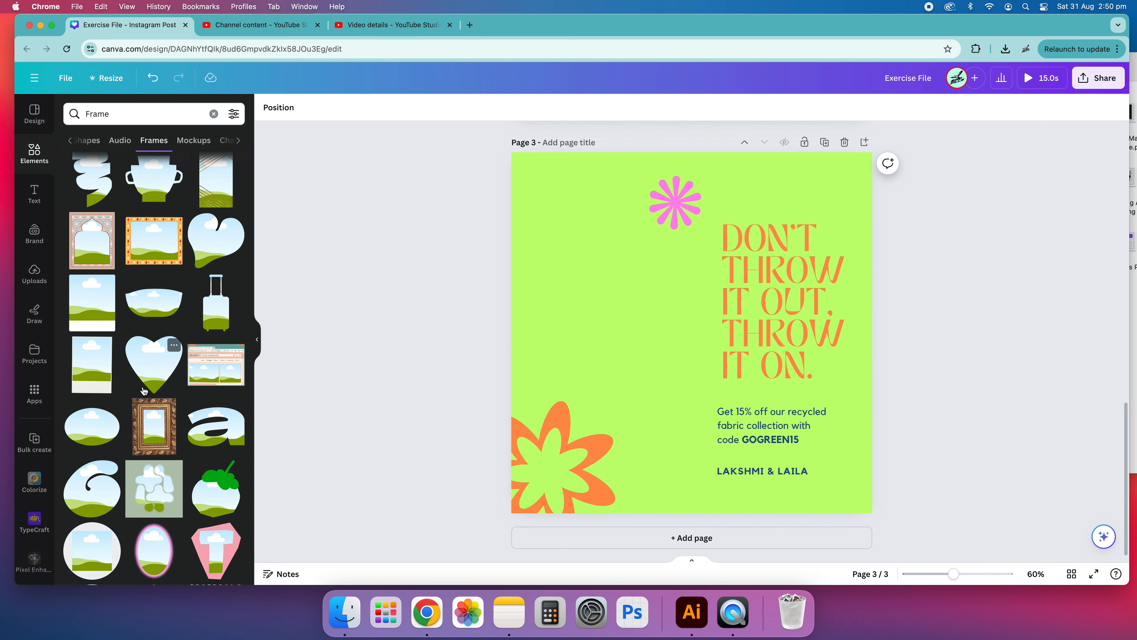
pyautogui.scroll(-1, 166, 448)
pyautogui.scroll(-8, 126, 421)
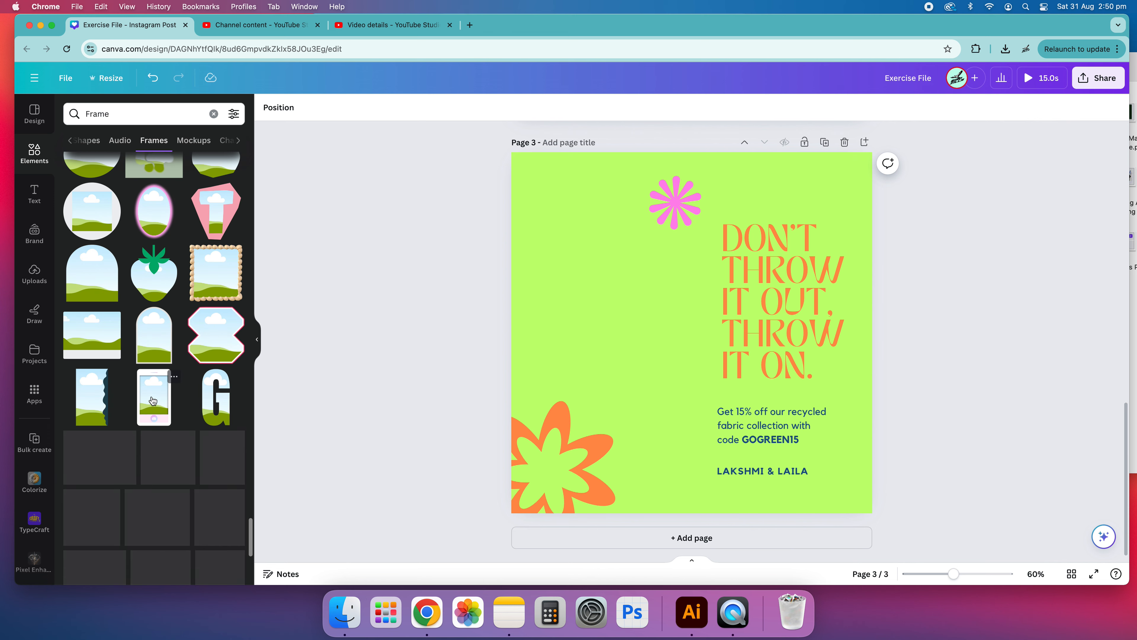
# Step: Search the elements for "squigle frame"
pyautogui.click(134, 116)
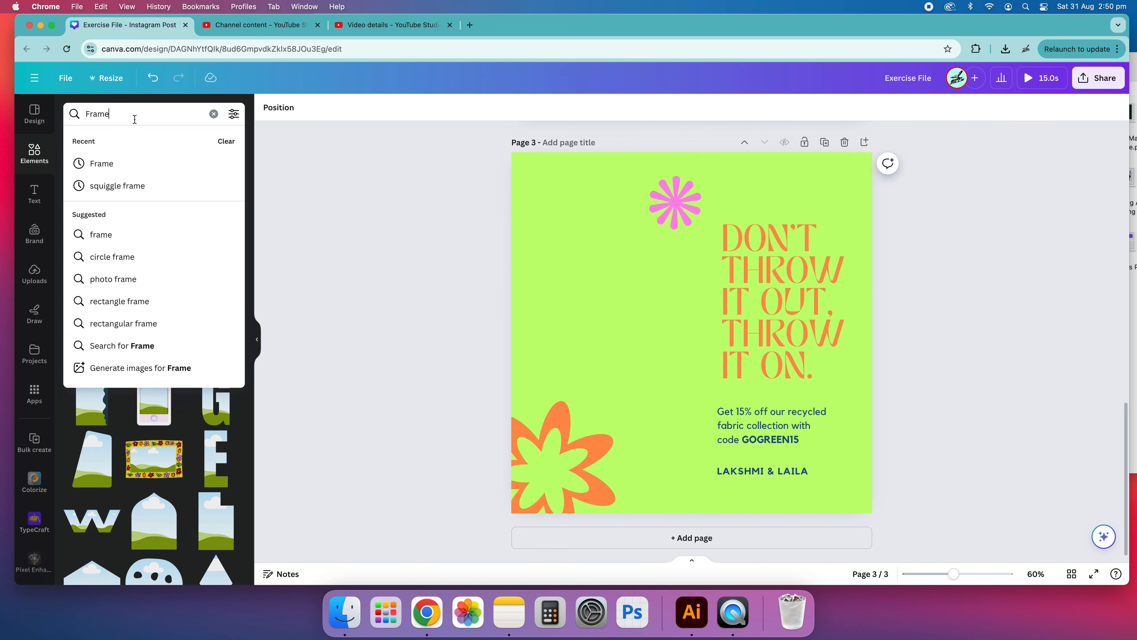
pyautogui.write('sq')
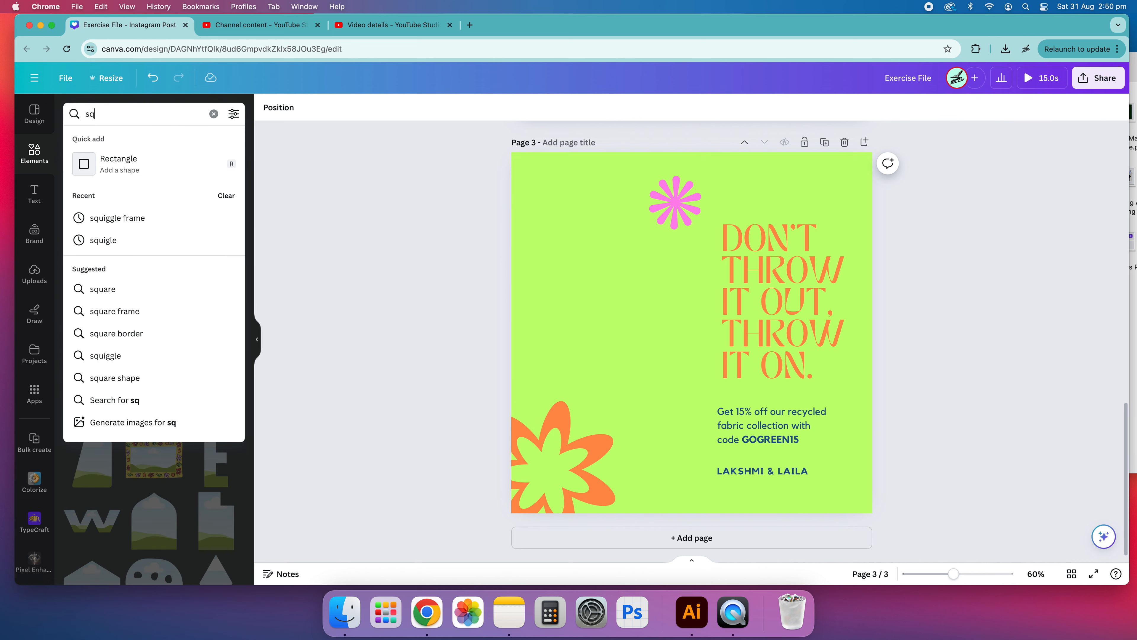
pyautogui.write('uigle')
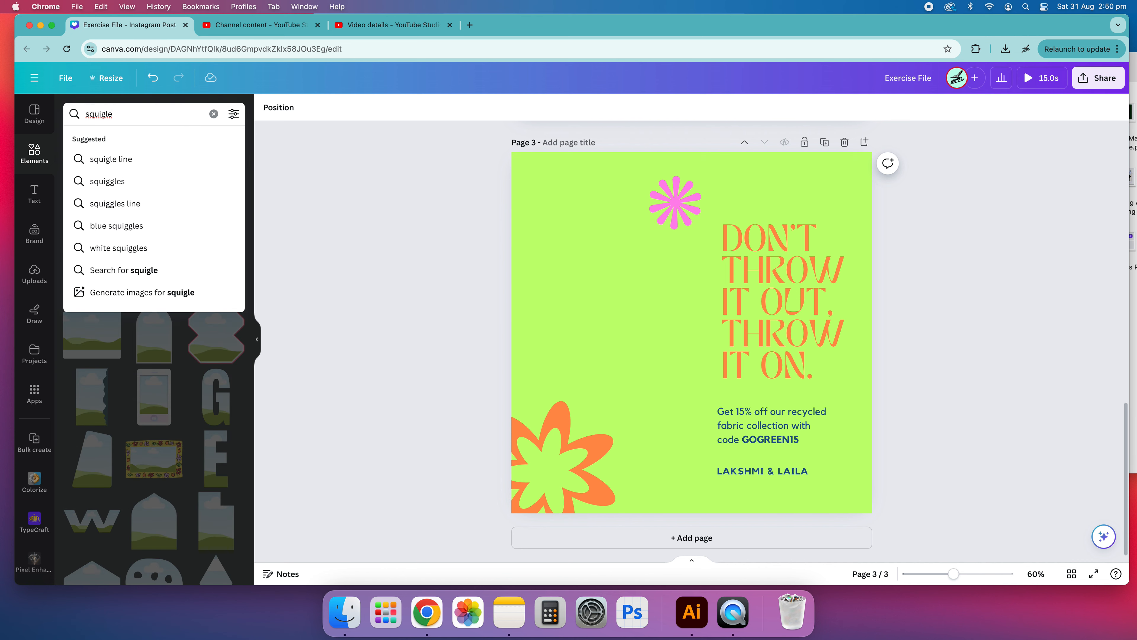
pyautogui.write(' frame')
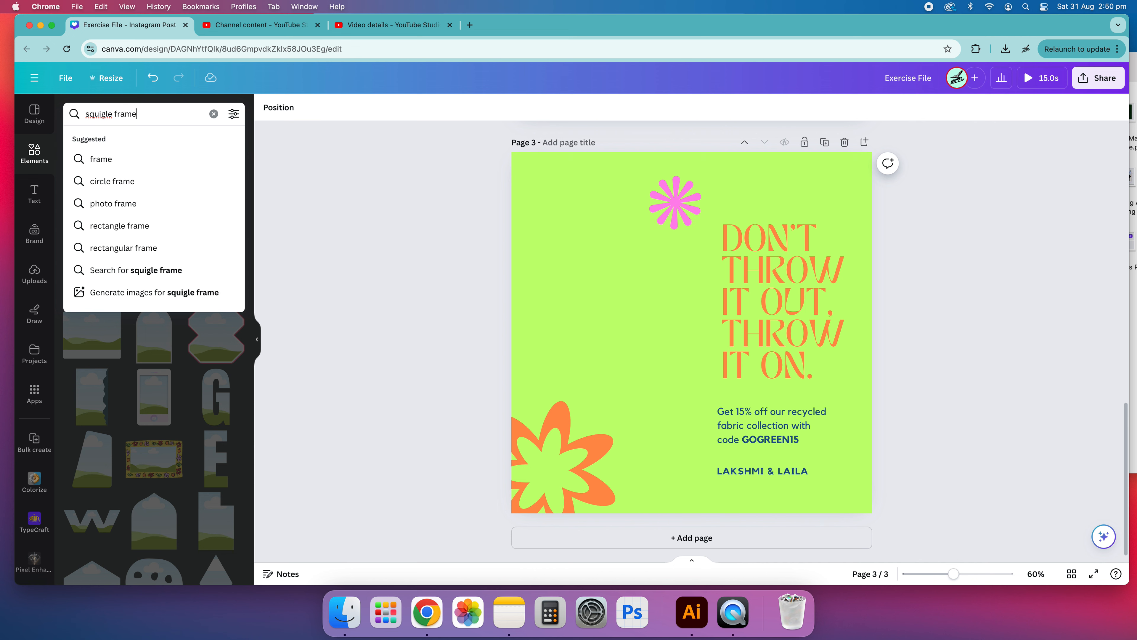
pyautogui.press('Return')
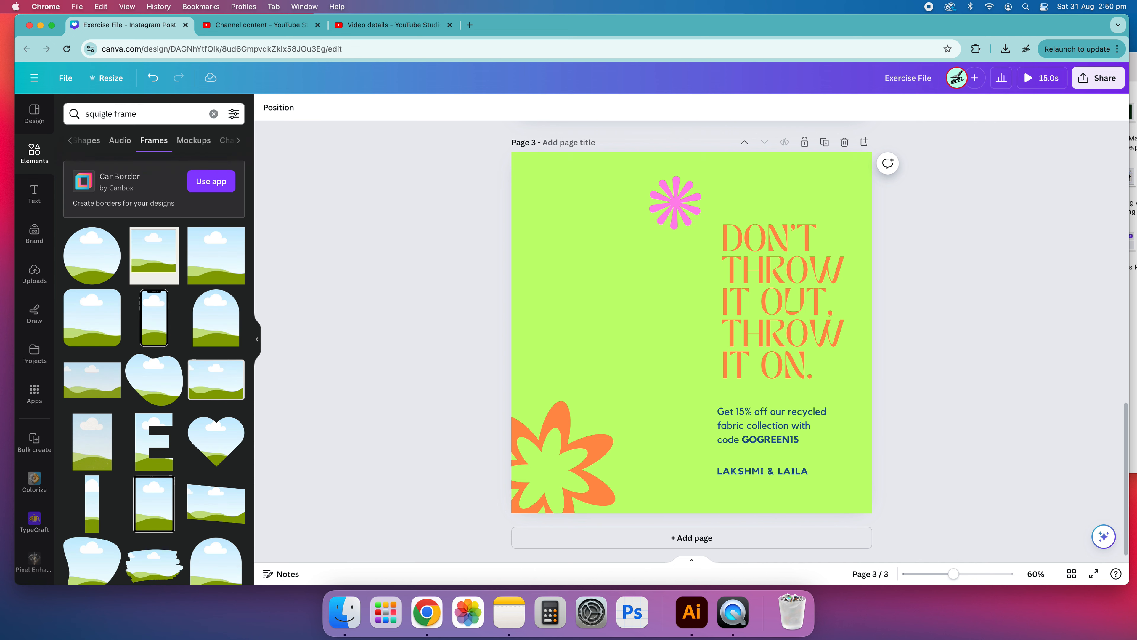
# Step: Browse through the squiggle frame results
pyautogui.scroll(-10, 189, 240)
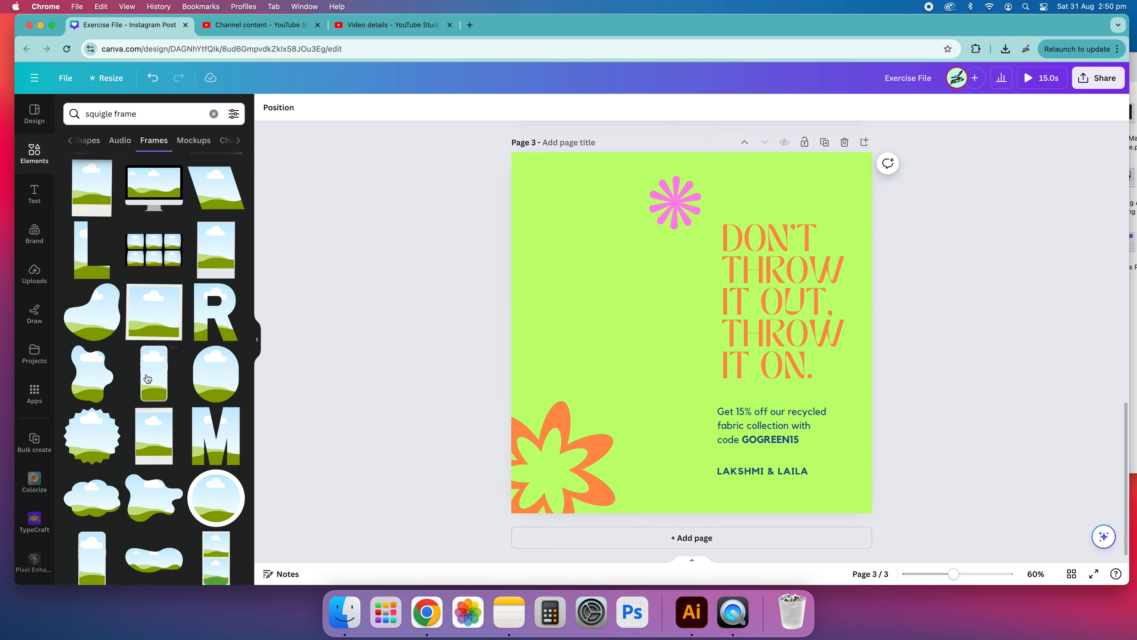
pyautogui.scroll(-4, 154, 371)
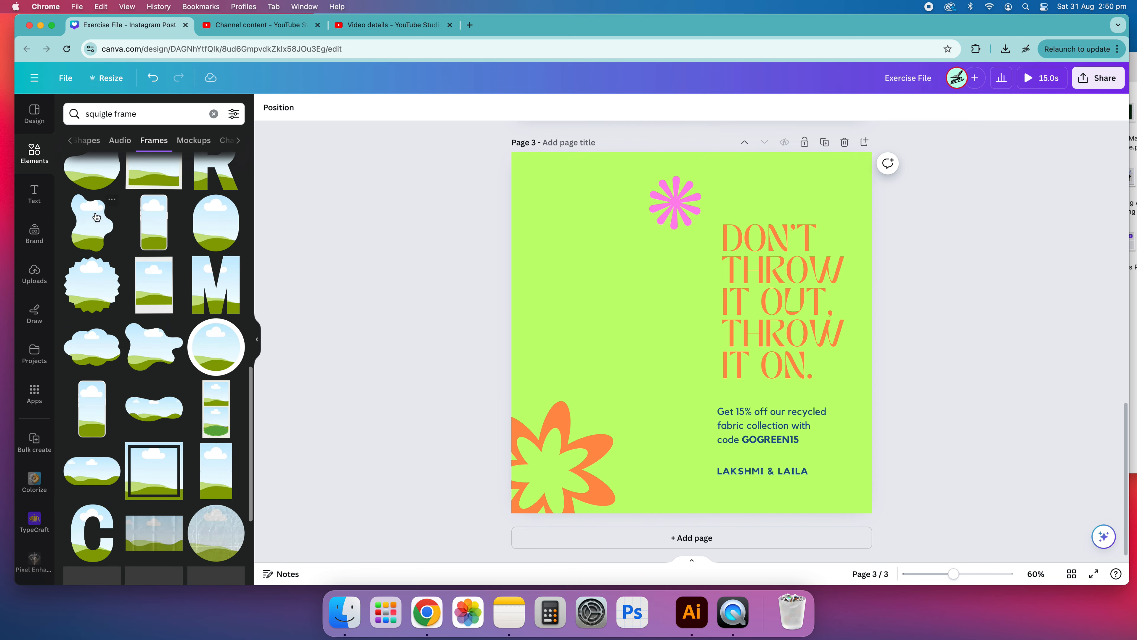
pyautogui.scroll(-1, 98, 231)
pyautogui.scroll(1, 92, 238)
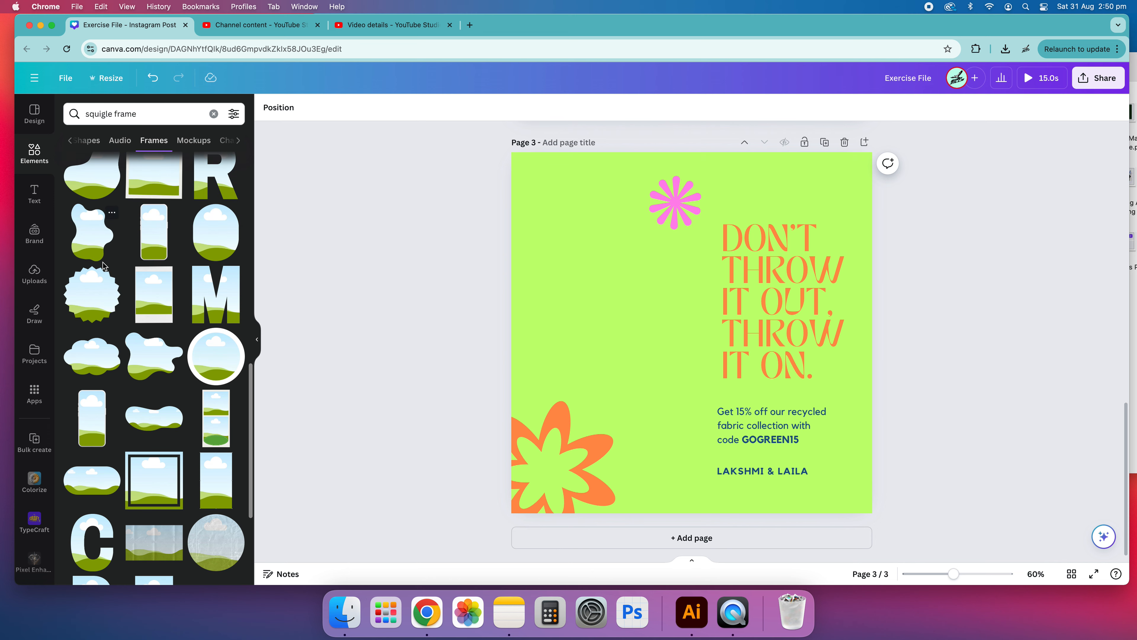
pyautogui.scroll(-10, 127, 309)
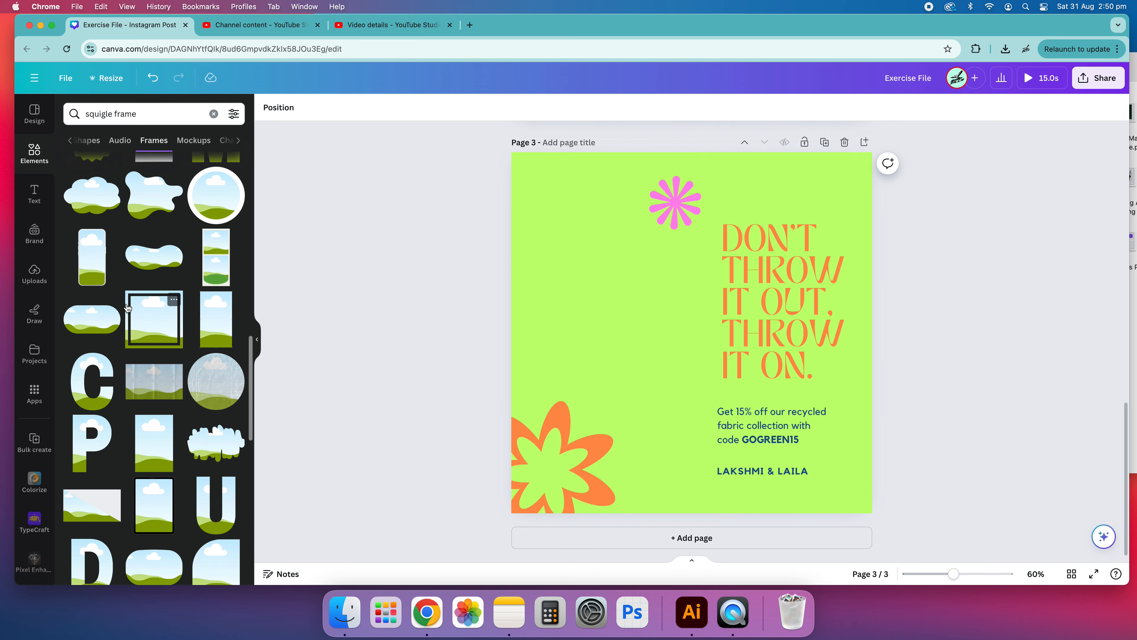
pyautogui.scroll(-10, 154, 301)
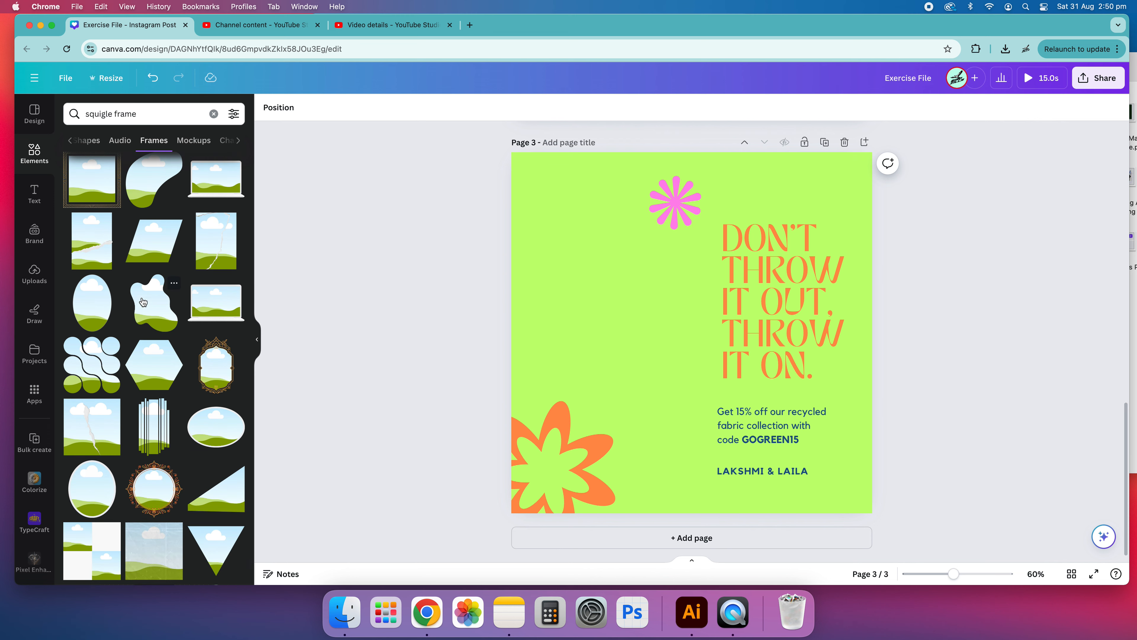
pyautogui.scroll(-10, 96, 358)
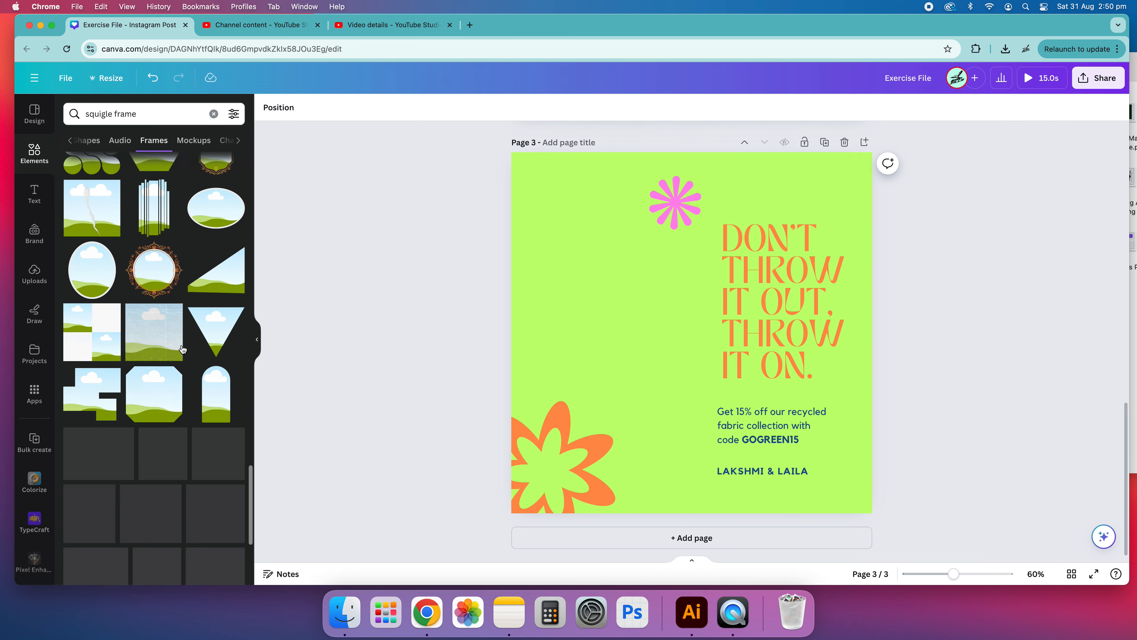
pyautogui.scroll(-5, 171, 322)
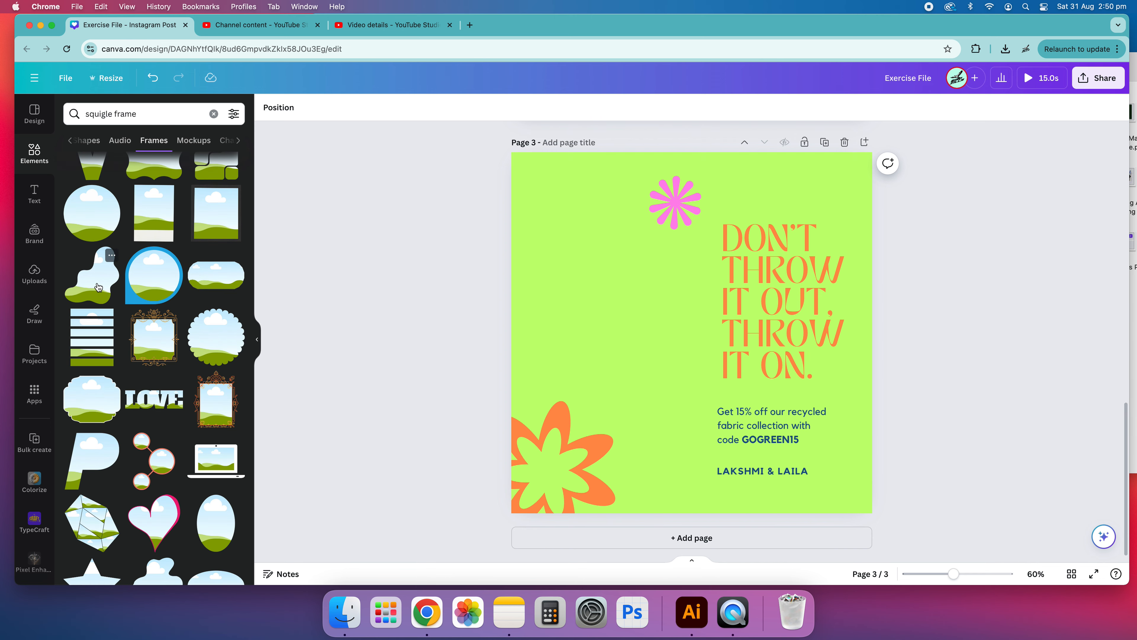
pyautogui.scroll(-10, 99, 287)
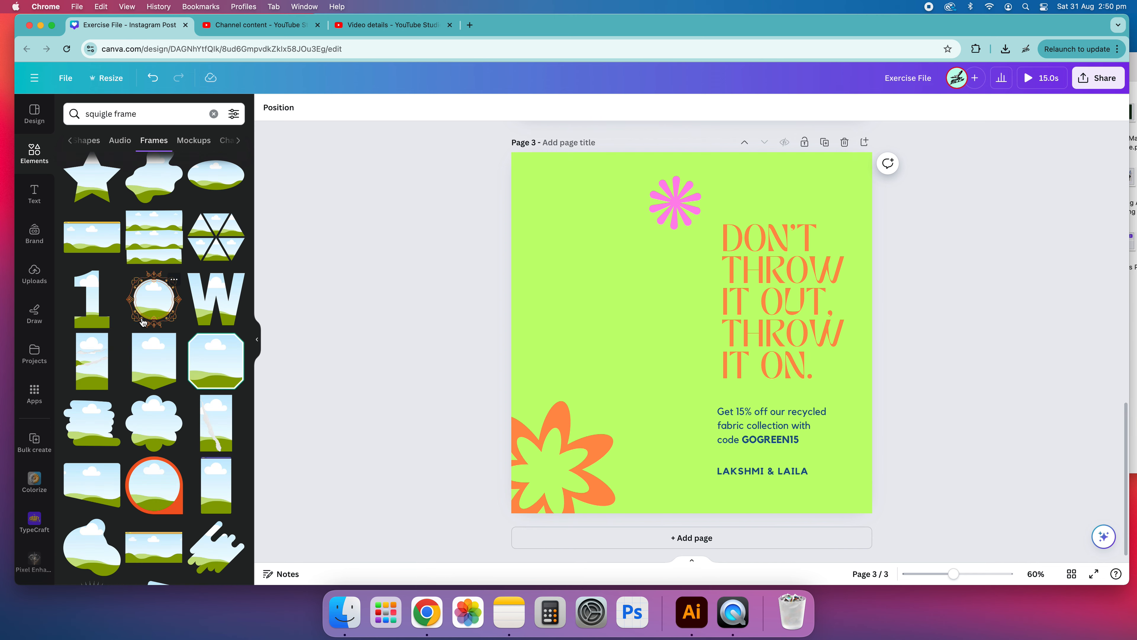
pyautogui.scroll(-2, 142, 322)
pyautogui.scroll(10, 144, 331)
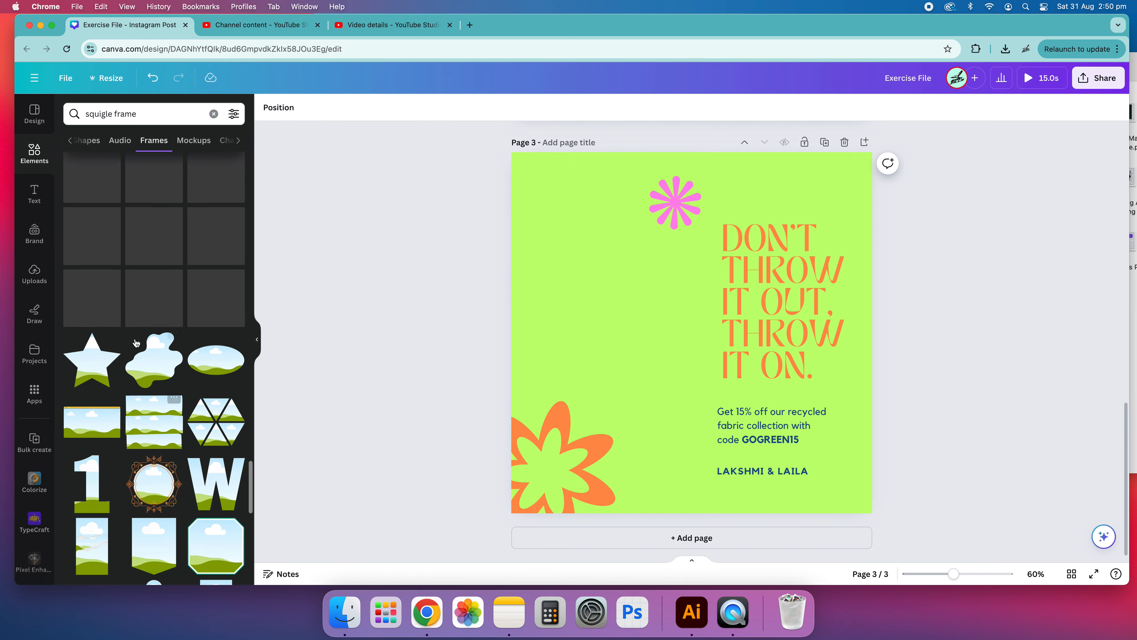
pyautogui.scroll(3, 127, 341)
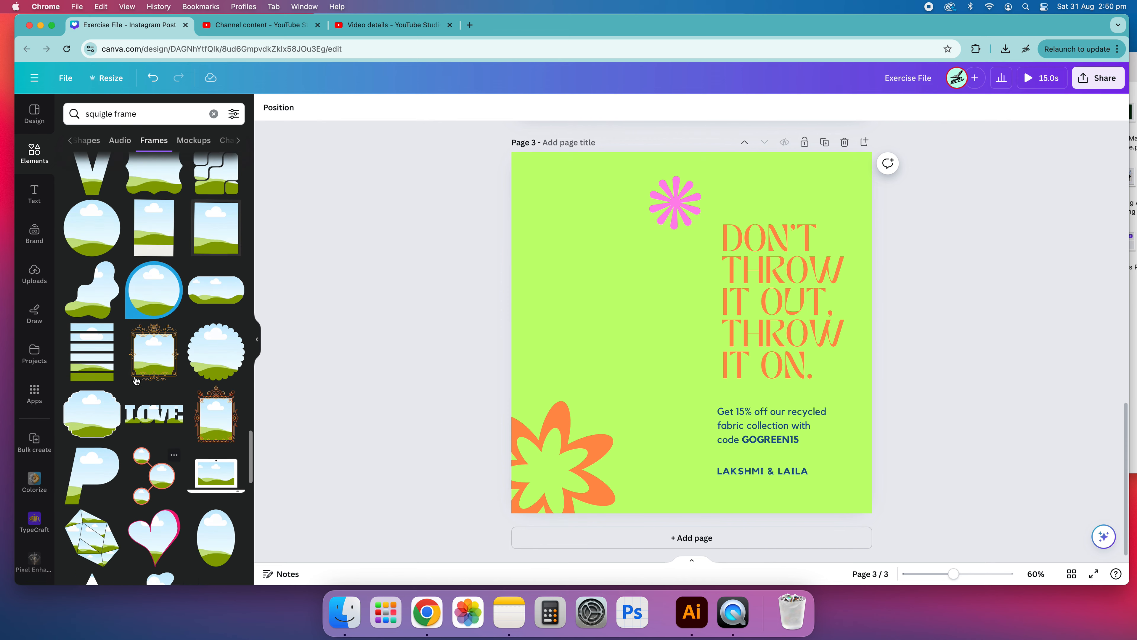
# Step: Add the wavy blob-shaped frame to the page and enlarge it toward the page's upper left
pyautogui.click(131, 326)
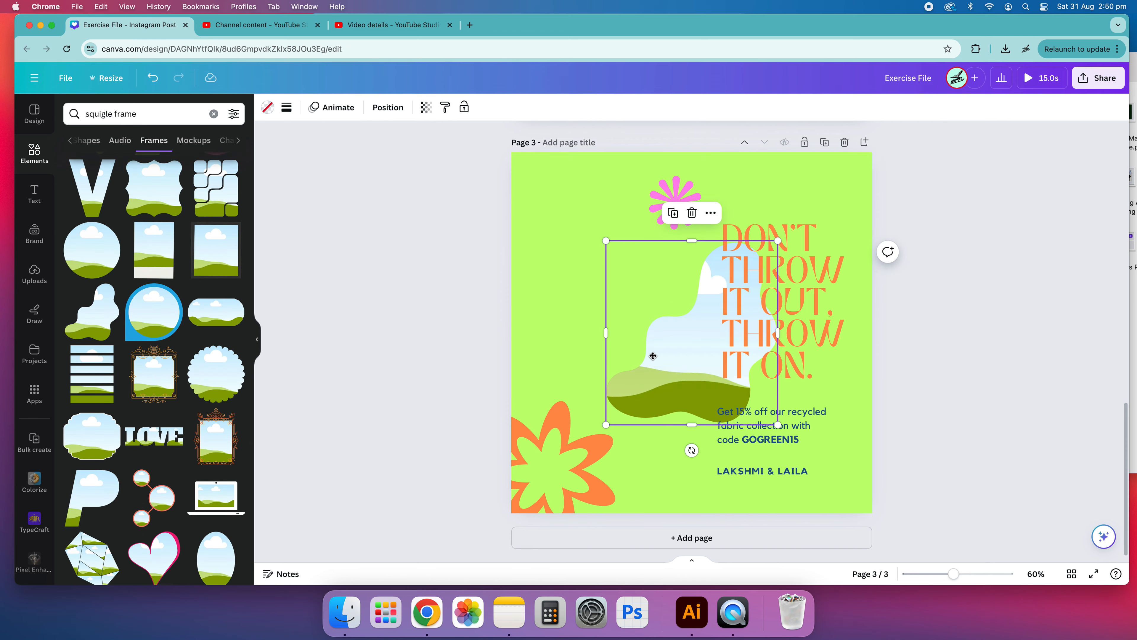
pyautogui.moveTo(665, 359); pyautogui.dragTo(548, 347)
pyautogui.moveTo(654, 229); pyautogui.dragTo(804, 161)
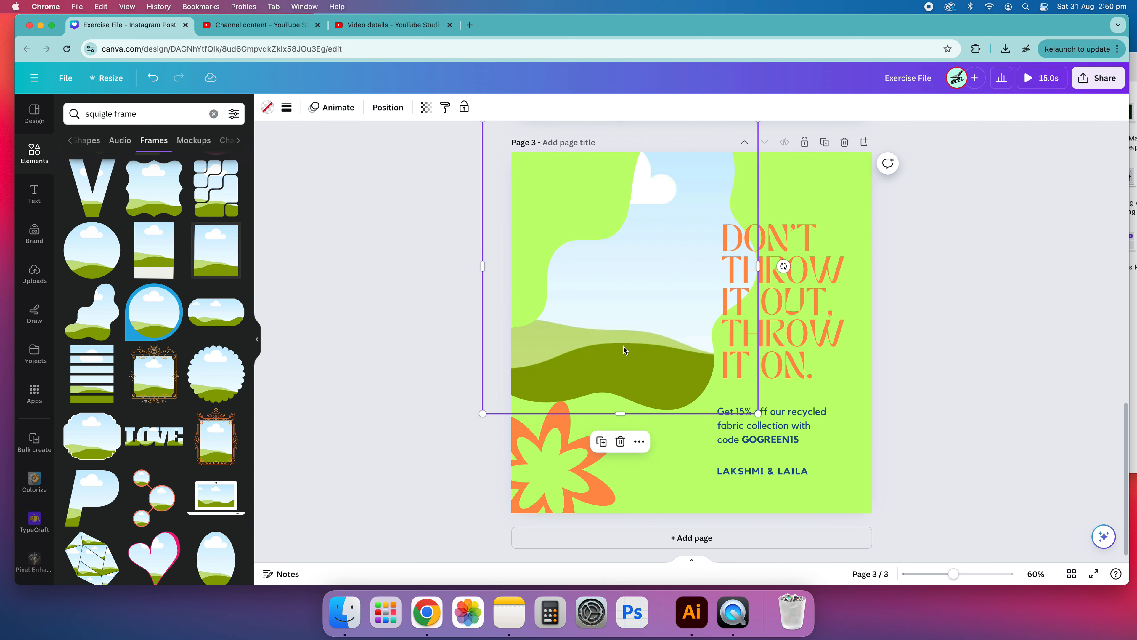
# Step: Place the blob frame over the page's left side and rotate it about -31°
pyautogui.moveTo(621, 326); pyautogui.dragTo(624, 403)
pyautogui.moveTo(698, 373); pyautogui.dragTo(619, 352)
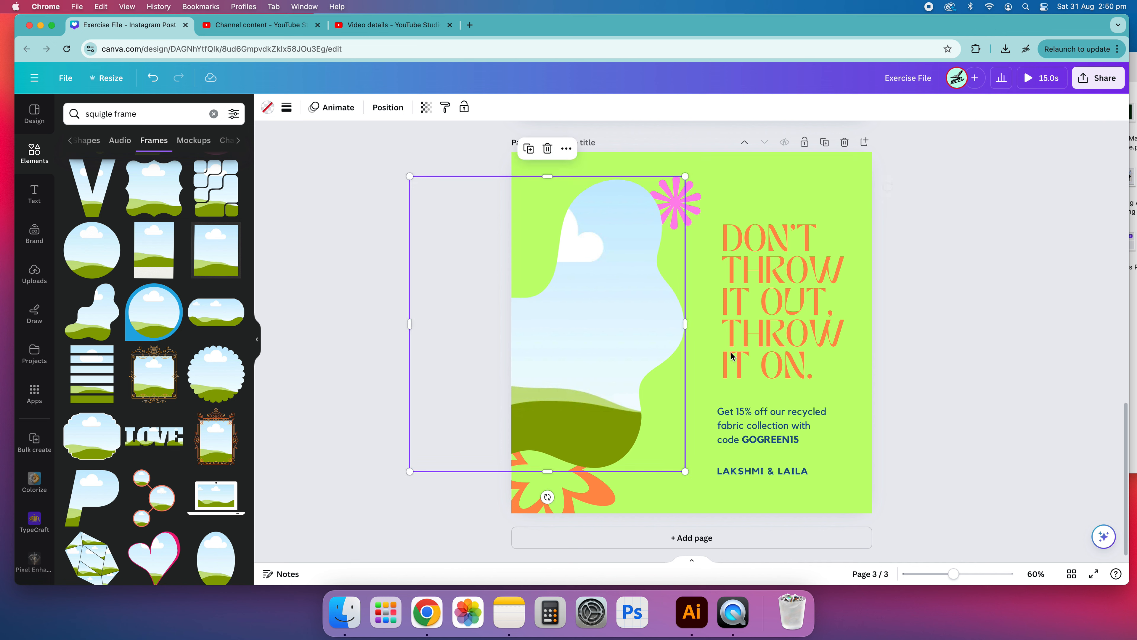
pyautogui.moveTo(597, 479); pyautogui.dragTo(627, 460)
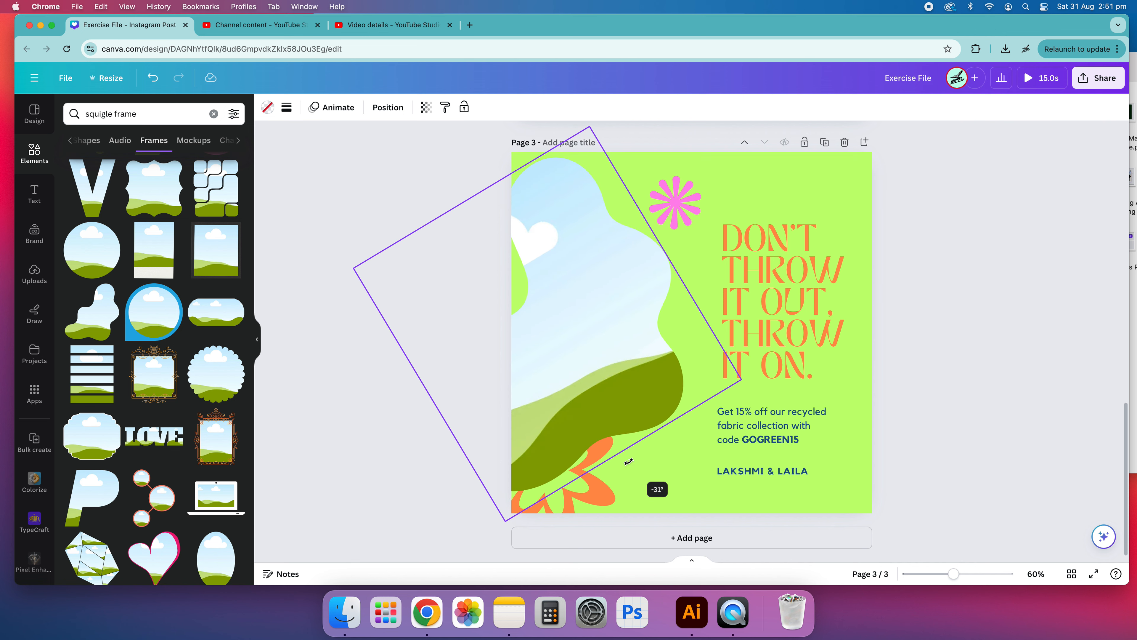
pyautogui.moveTo(607, 356); pyautogui.dragTo(649, 352)
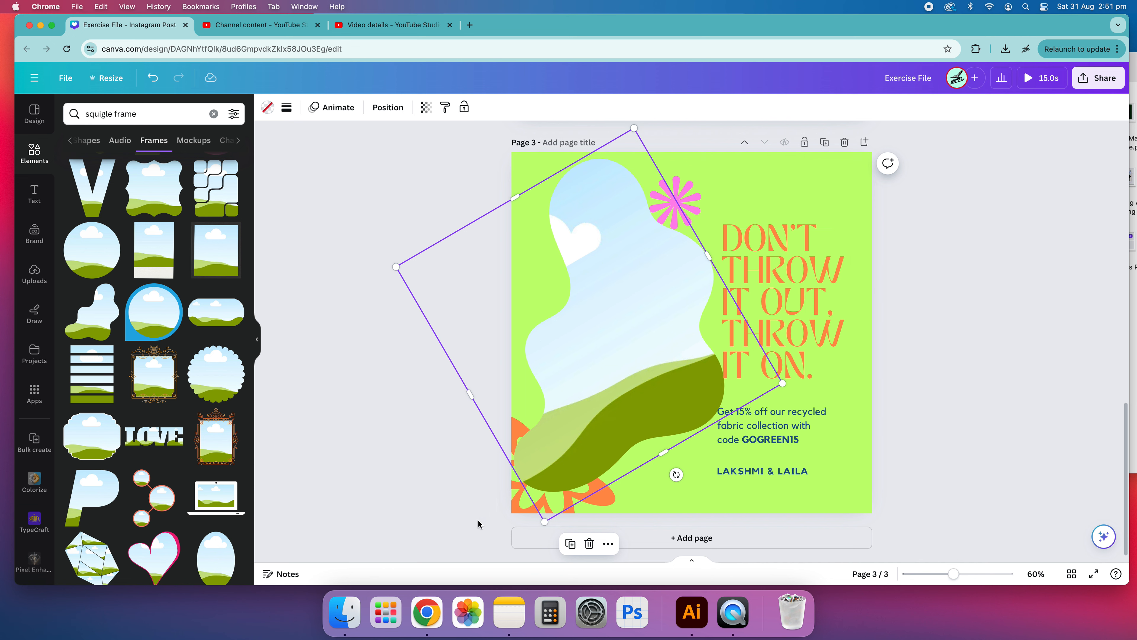
pyautogui.click(258, 343)
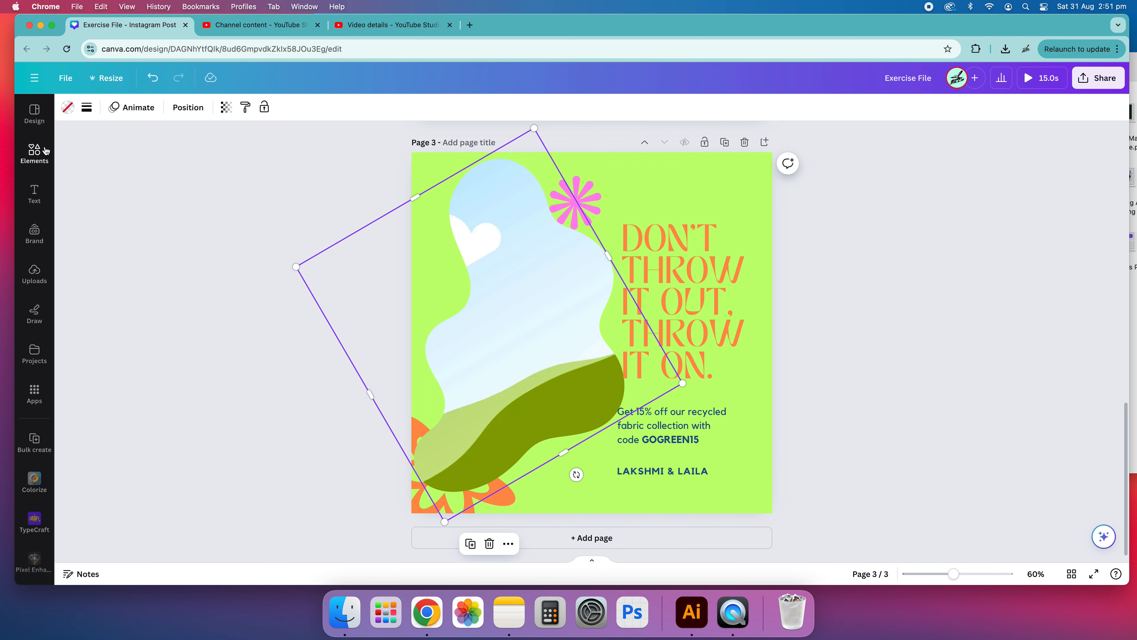
pyautogui.click(35, 152)
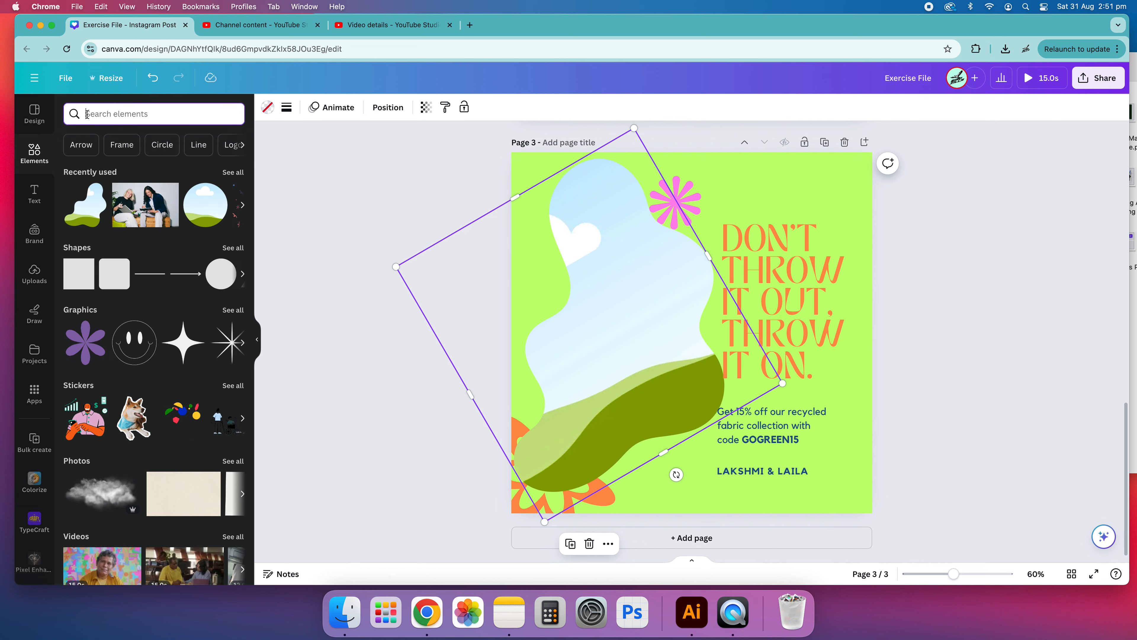
# Step: Search the photo library for "fun person sunshine"
pyautogui.click(34, 117)
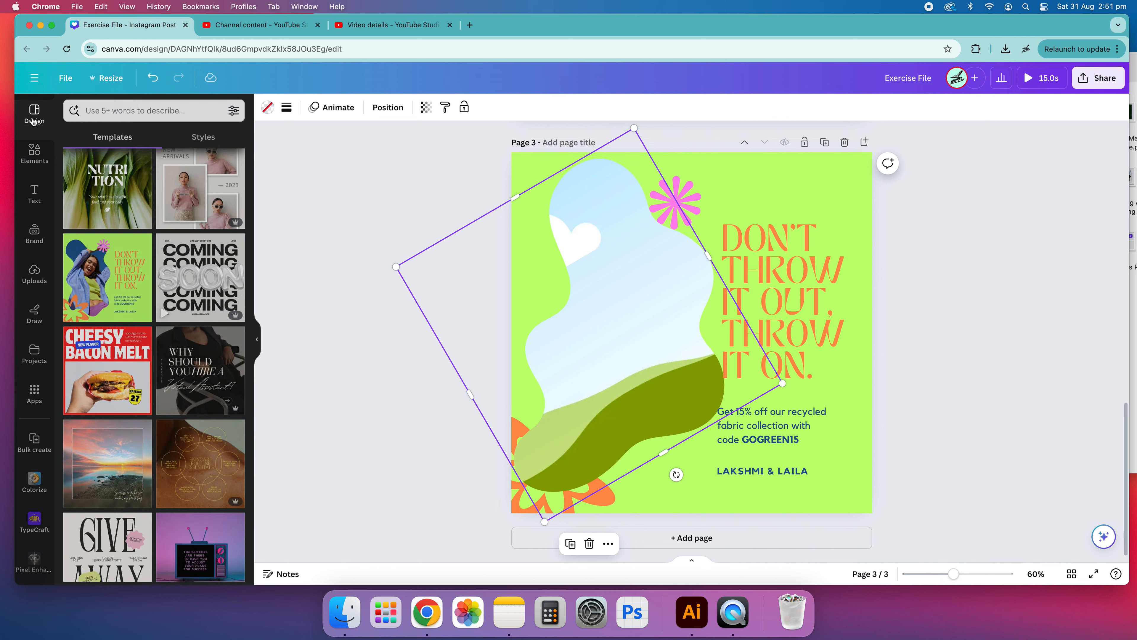
pyautogui.click(34, 152)
pyautogui.click(123, 115)
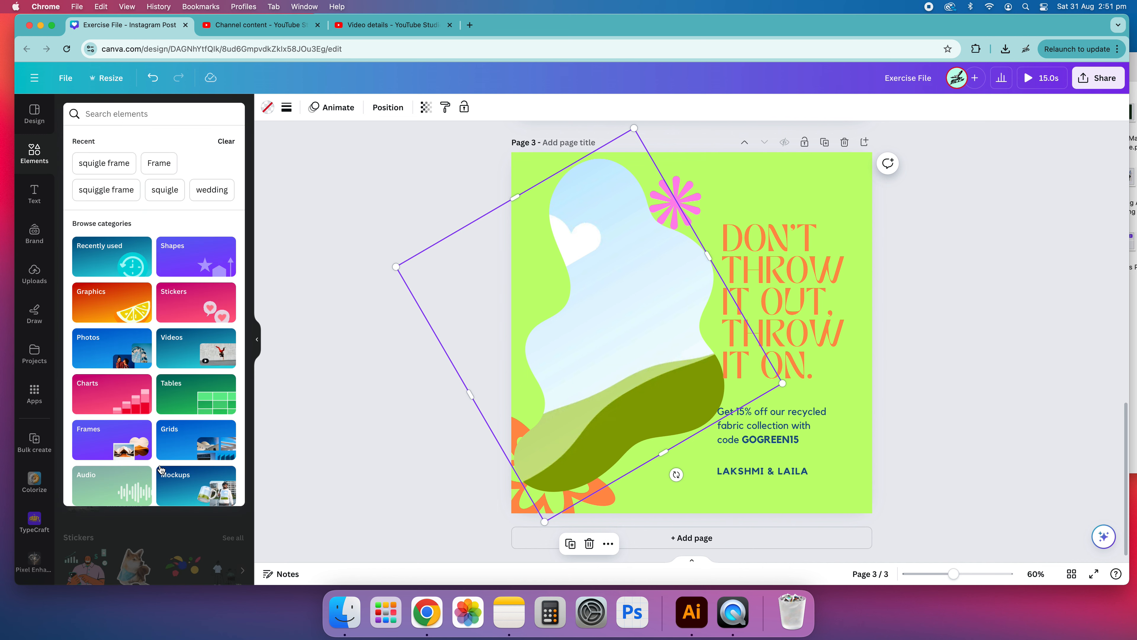
pyautogui.click(101, 348)
pyautogui.click(139, 135)
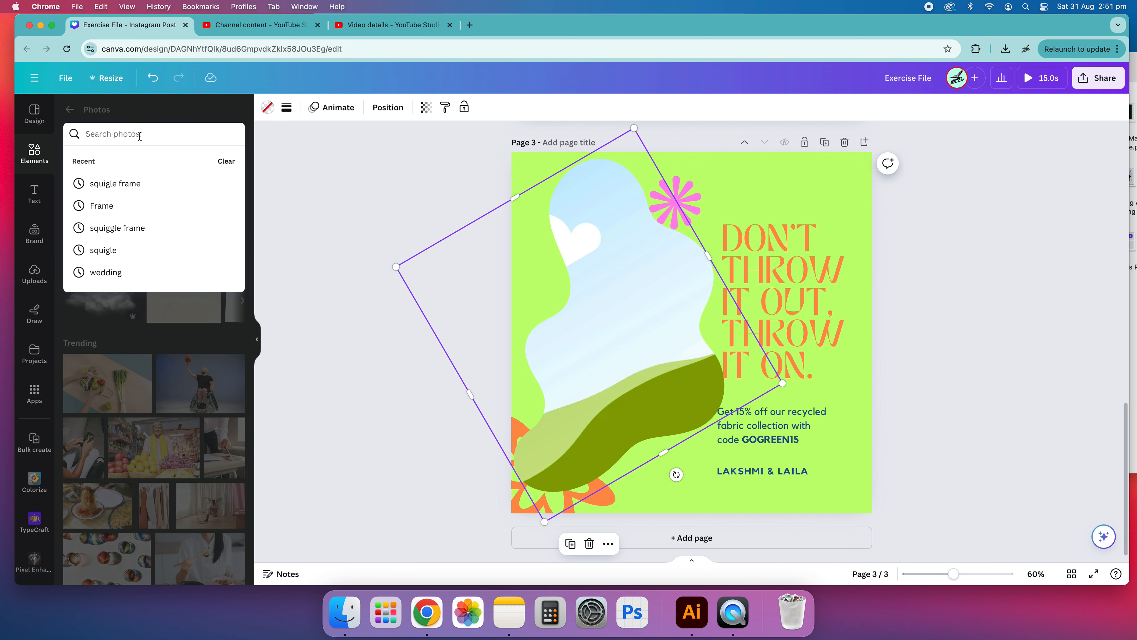
pyautogui.write('fun')
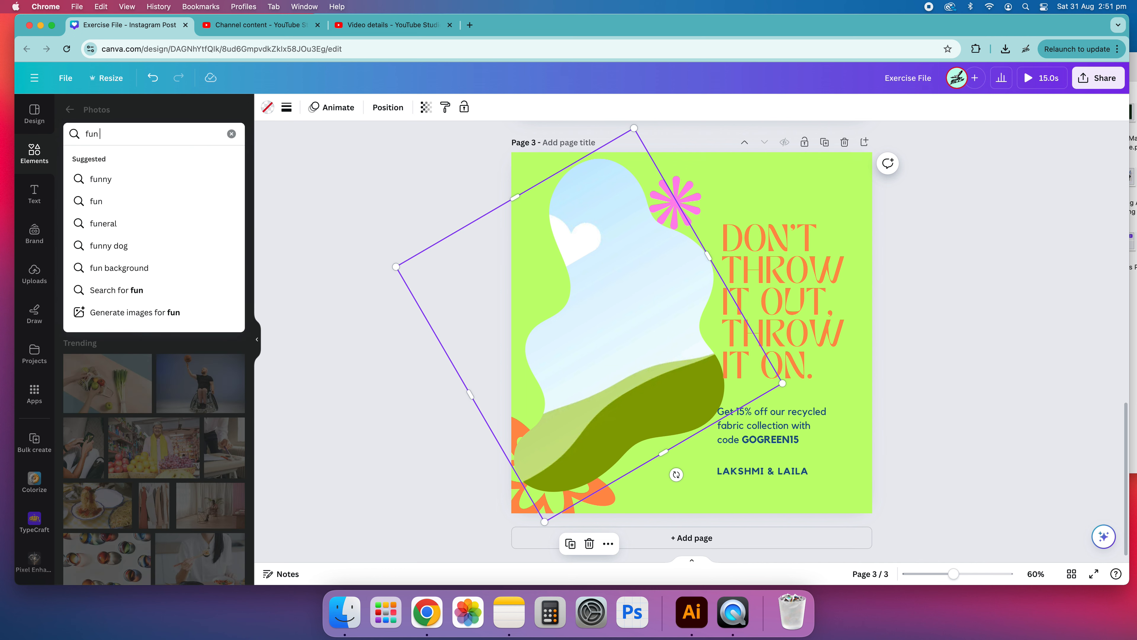
pyautogui.write(' peron')
pyautogui.write('s')
pyautogui.write('on sunshine')
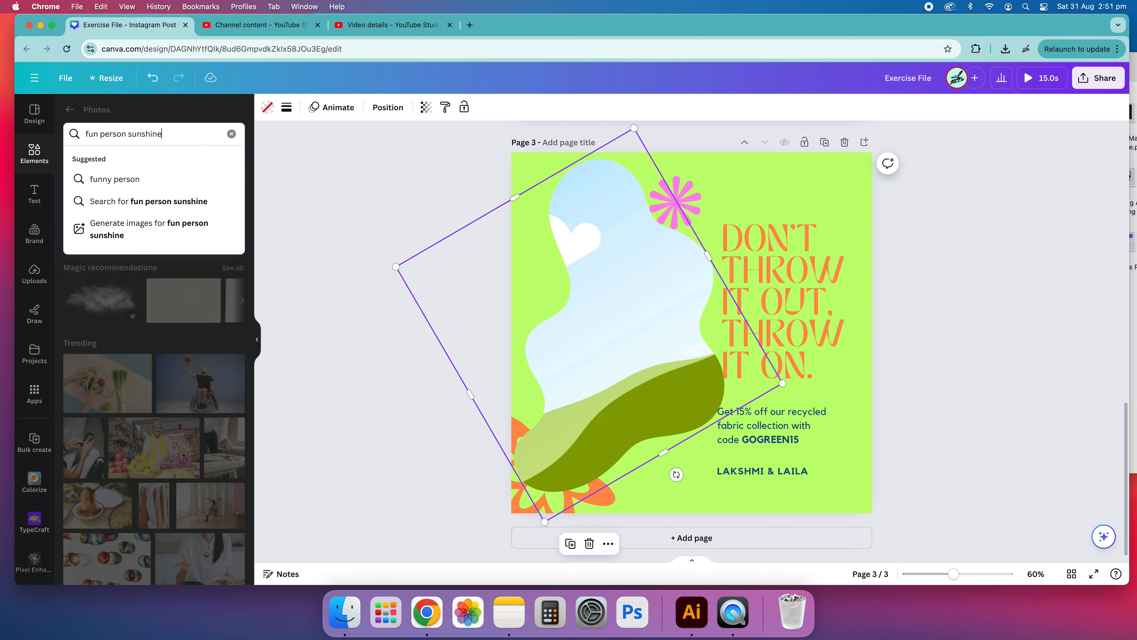
pyautogui.press('Return')
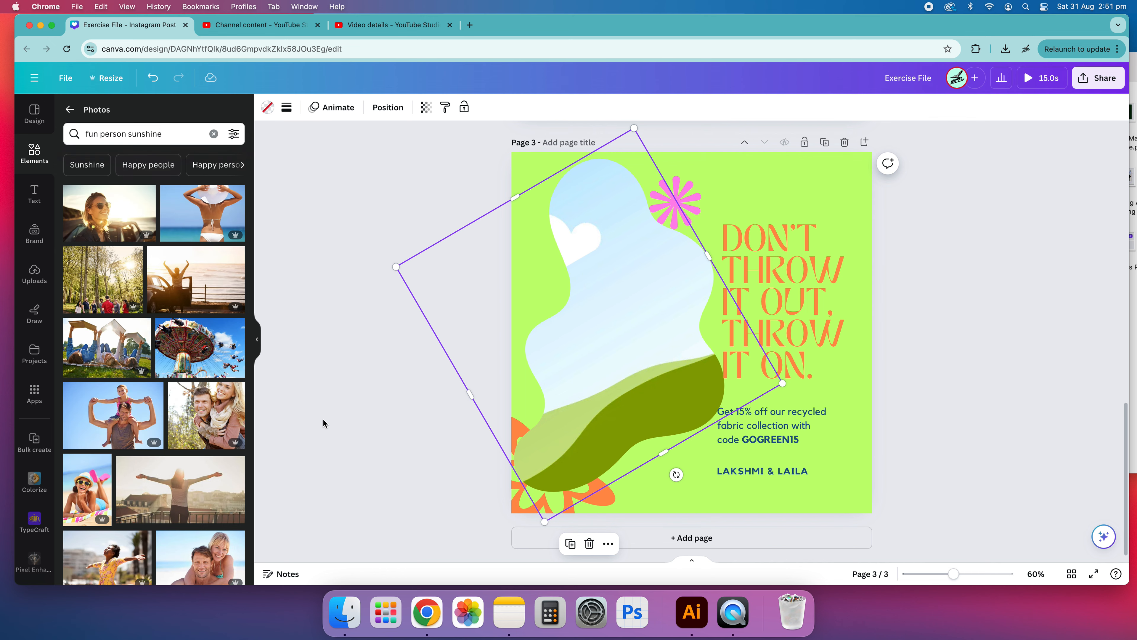
# Step: Browse the photo results and drop the photo of a smiling child lying on grass into the blob frame
pyautogui.scroll(-3, 193, 330)
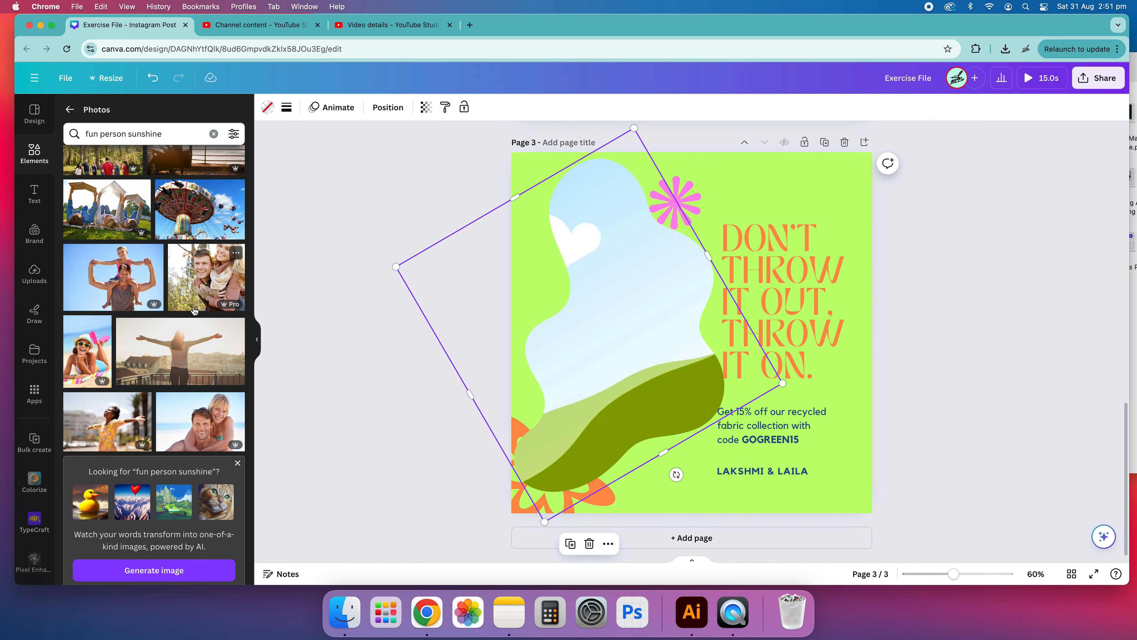
pyautogui.scroll(-5, 183, 317)
pyautogui.scroll(-6, 181, 318)
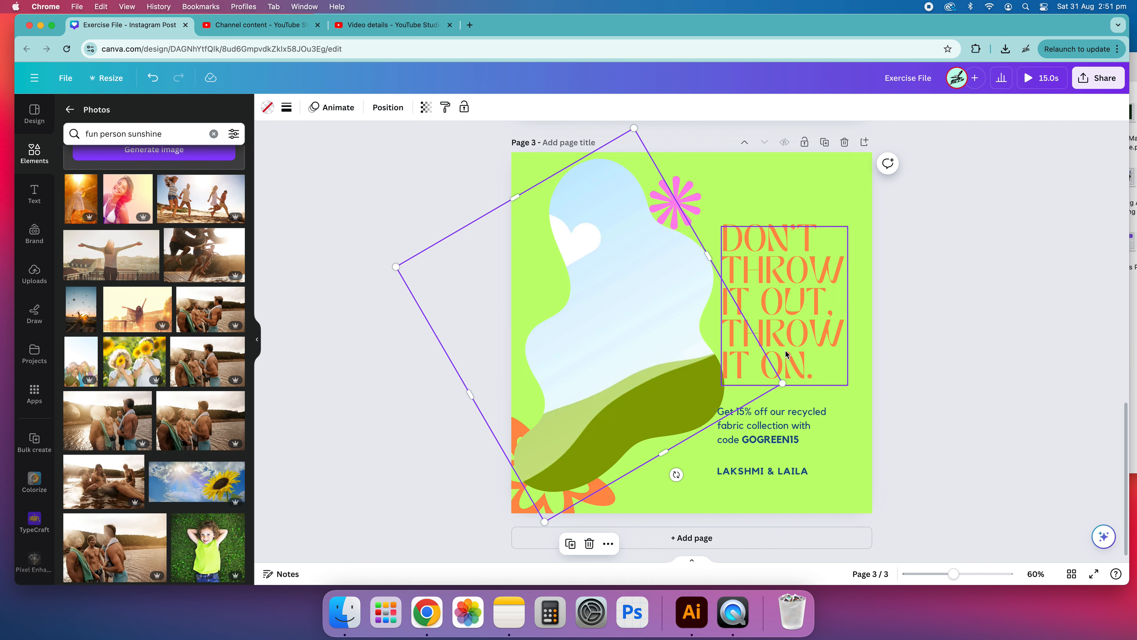
pyautogui.scroll(-5, 209, 384)
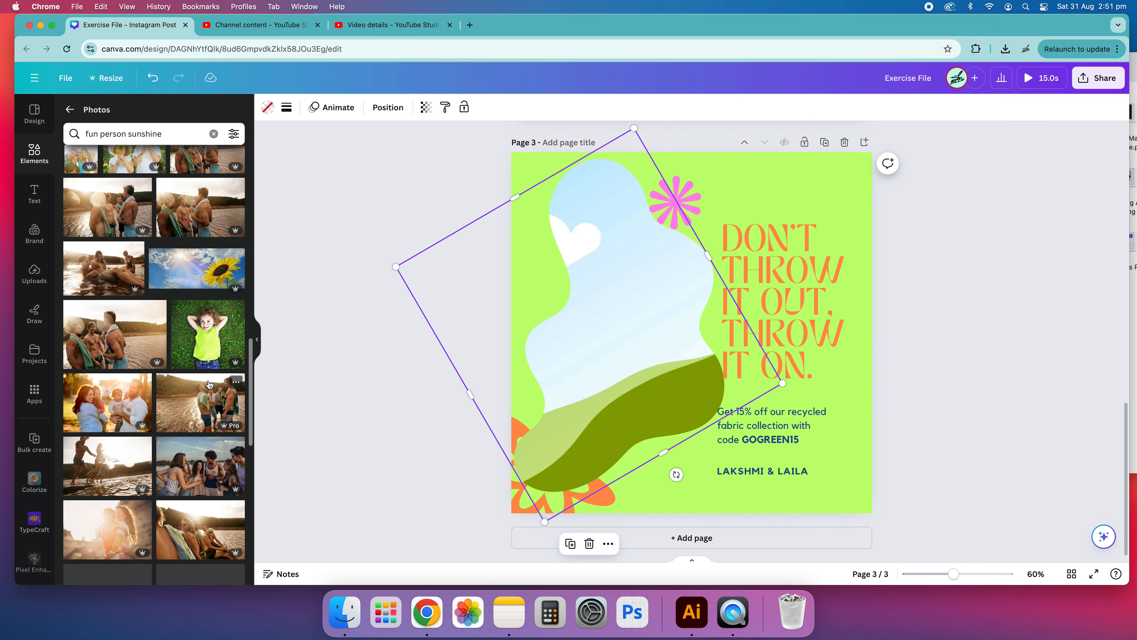
pyautogui.scroll(-2, 215, 351)
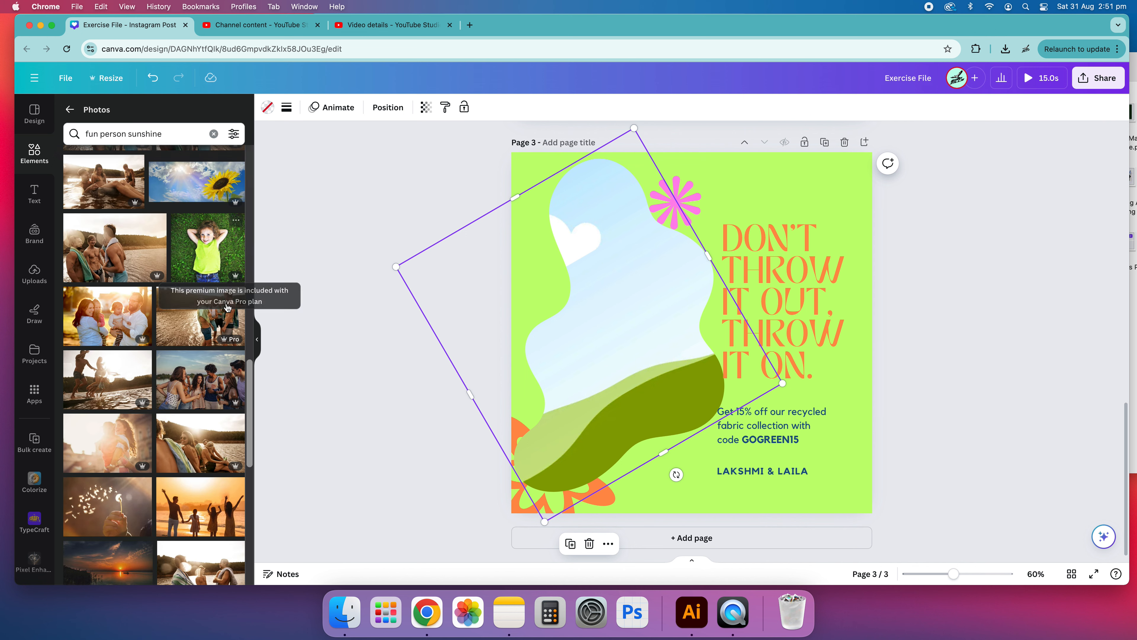
pyautogui.scroll(-5, 227, 308)
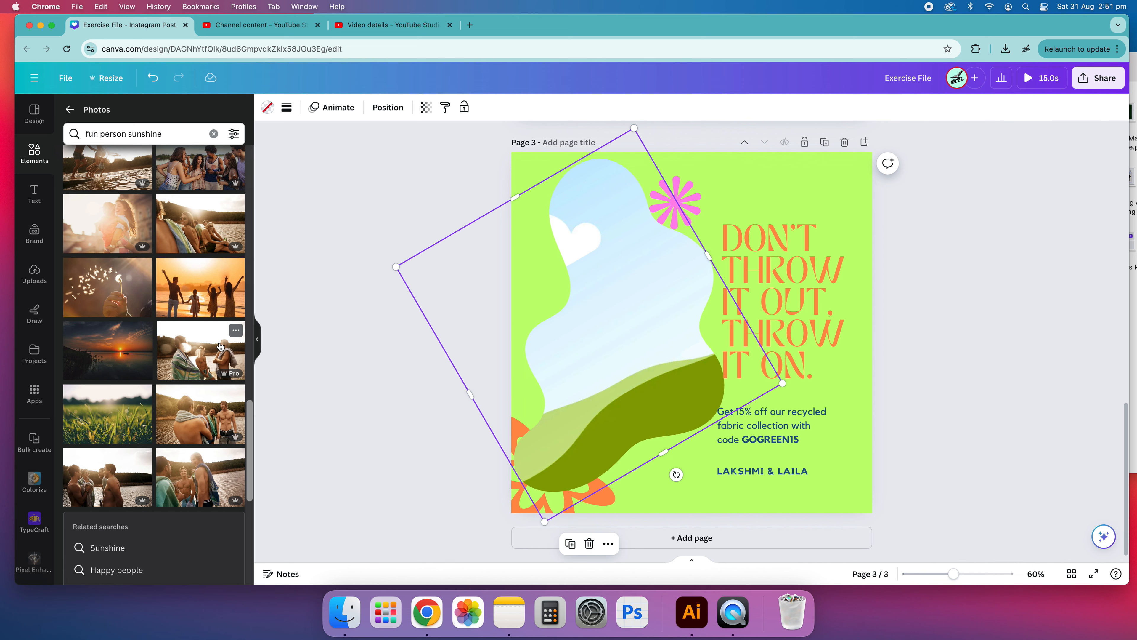
pyautogui.scroll(6, 220, 346)
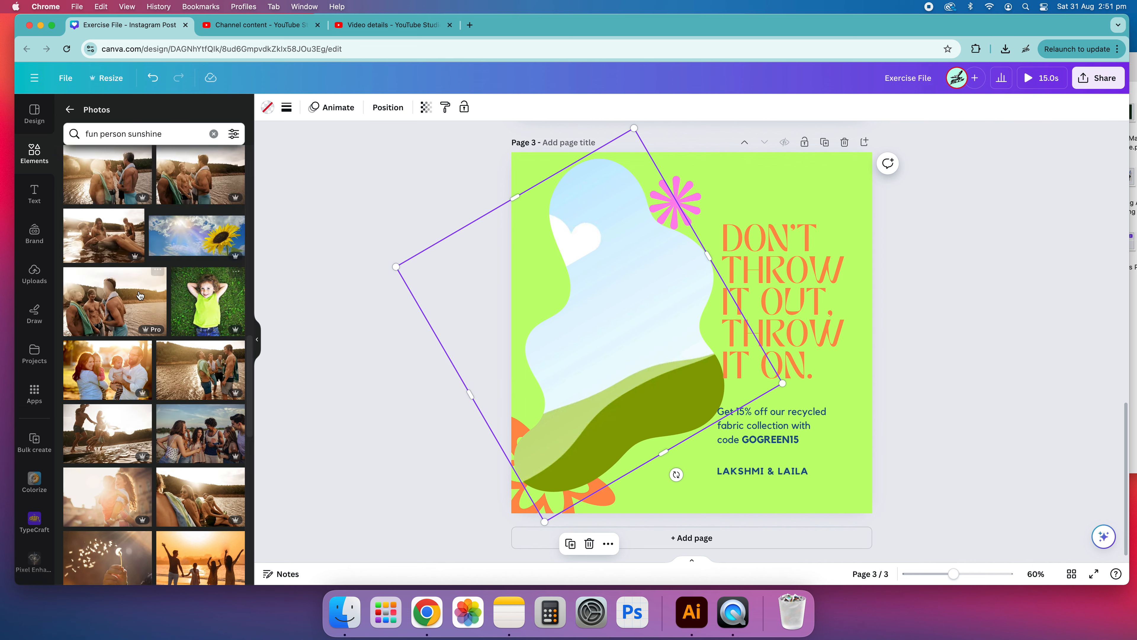
pyautogui.moveTo(187, 300)
pyautogui.mouseDown()
pyautogui.moveTo(466, 317)
pyautogui.moveTo(181, 300)
pyautogui.mouseUp()
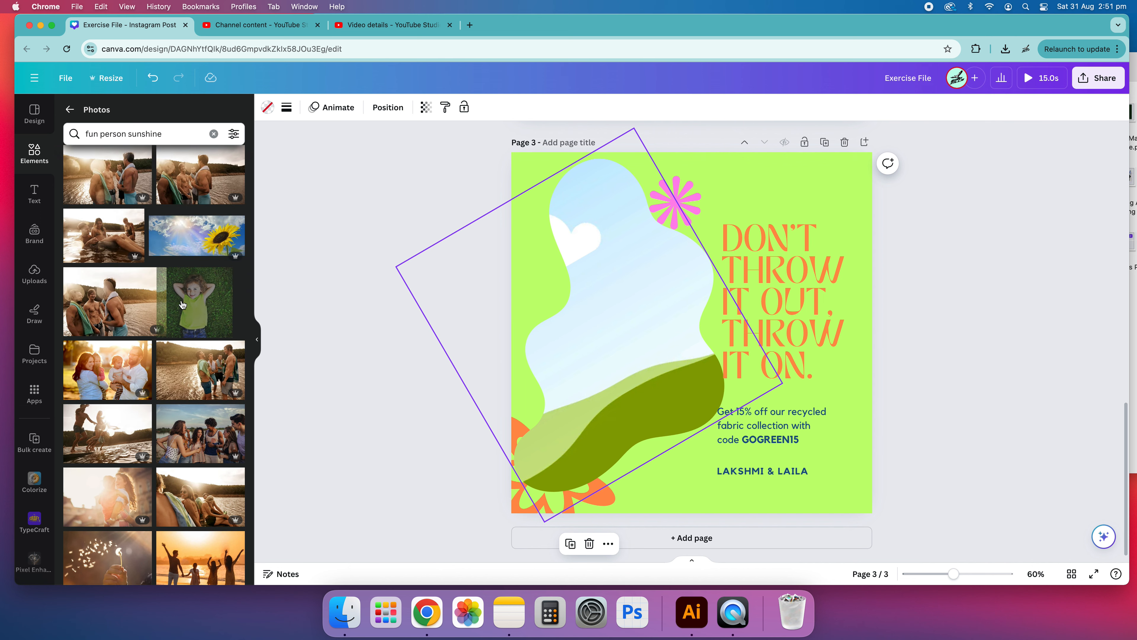
pyautogui.moveTo(230, 272); pyautogui.dragTo(605, 313)
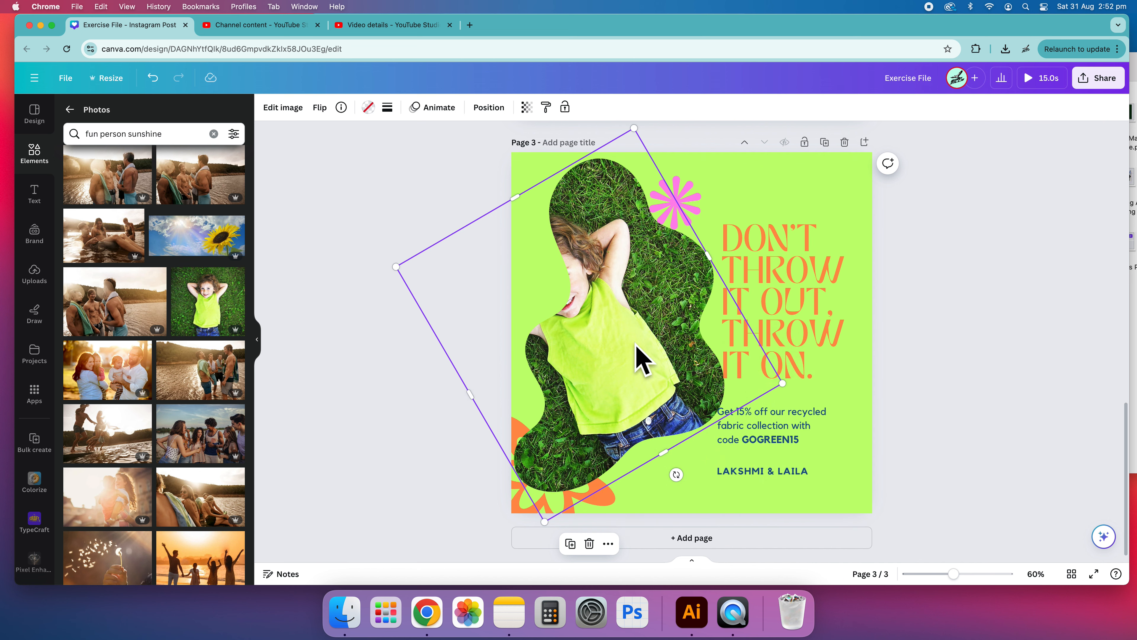
# Step: Enlarge and reposition the photo inside the frame so the child's face fills the blob
pyautogui.scroll(-1, 631, 349)
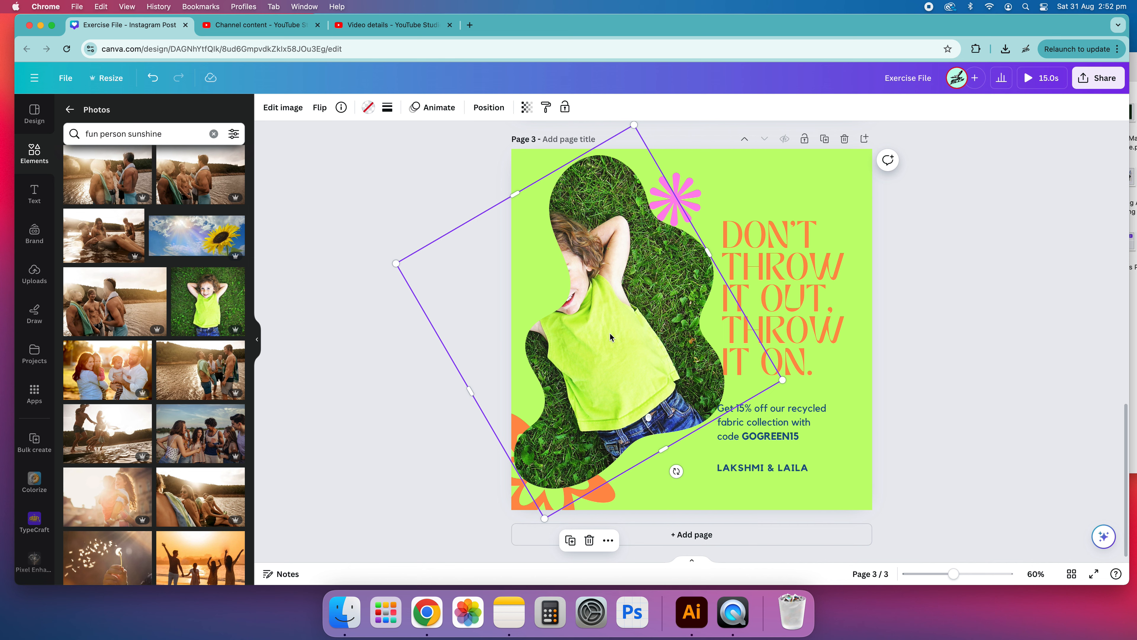
pyautogui.doubleClick(615, 319)
pyautogui.moveTo(659, 305); pyautogui.dragTo(761, 317)
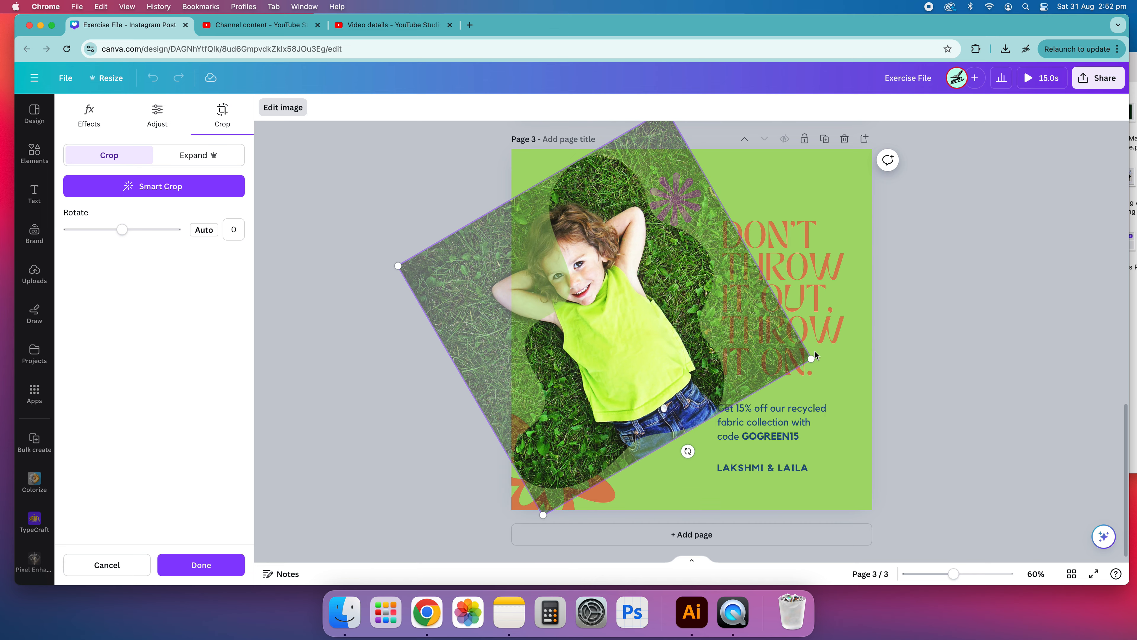
pyautogui.moveTo(808, 357); pyautogui.dragTo(873, 373)
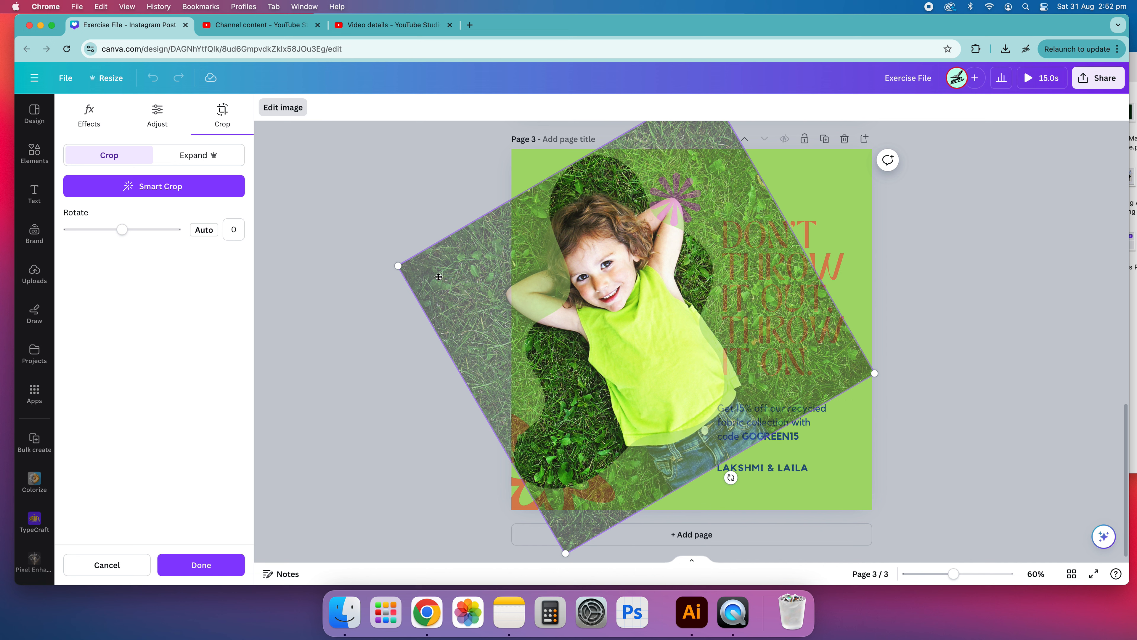
pyautogui.moveTo(399, 267); pyautogui.dragTo(324, 252)
pyautogui.moveTo(648, 299); pyautogui.dragTo(687, 331)
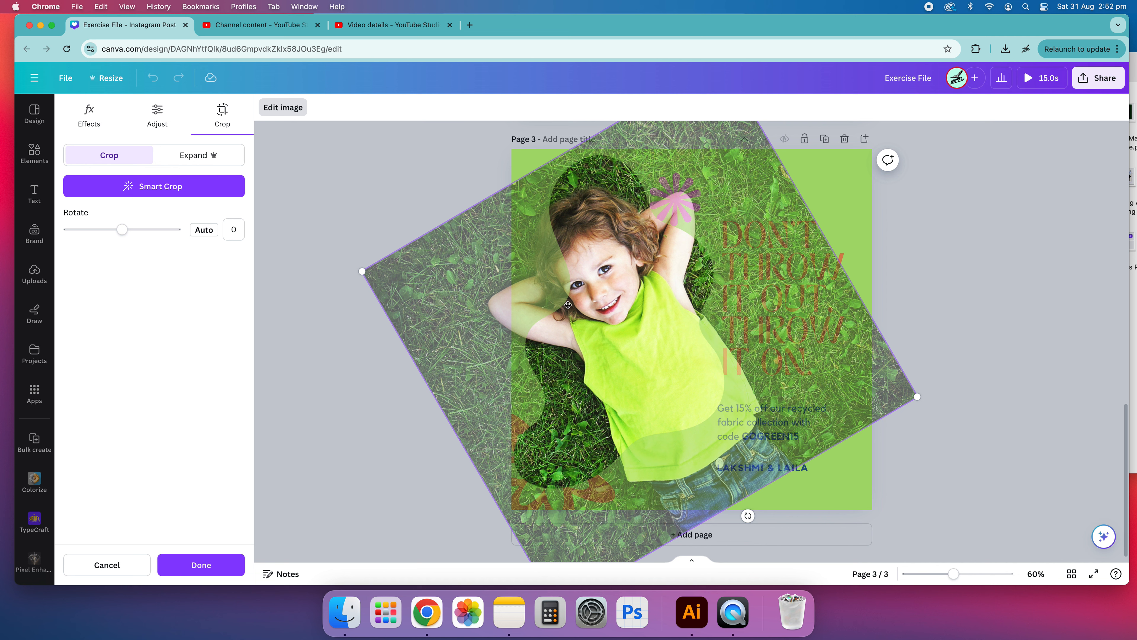
pyautogui.click(969, 253)
pyautogui.click(955, 254)
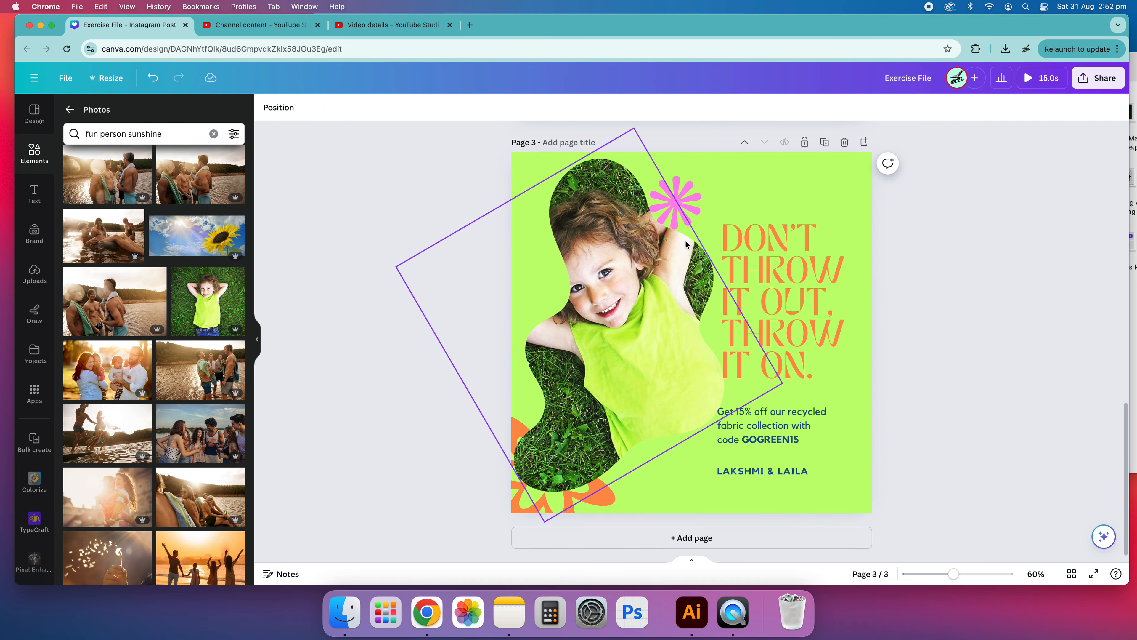
# Step: Send the framed photo to the back, behind the orange flower graphic
pyautogui.click(651, 306)
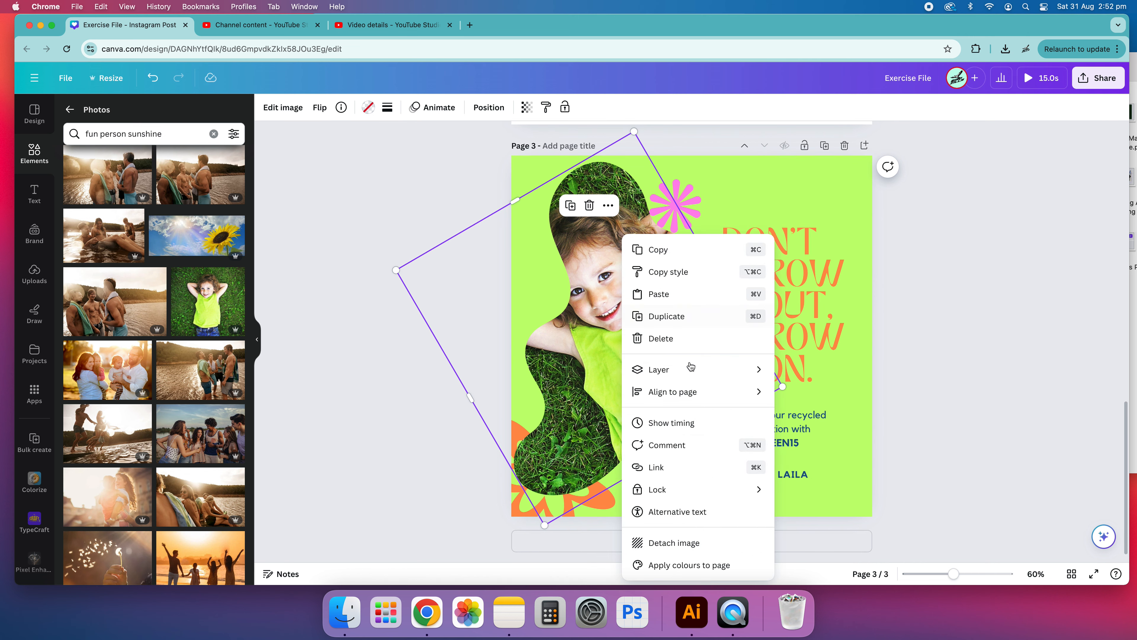
pyautogui.moveTo(700, 369)
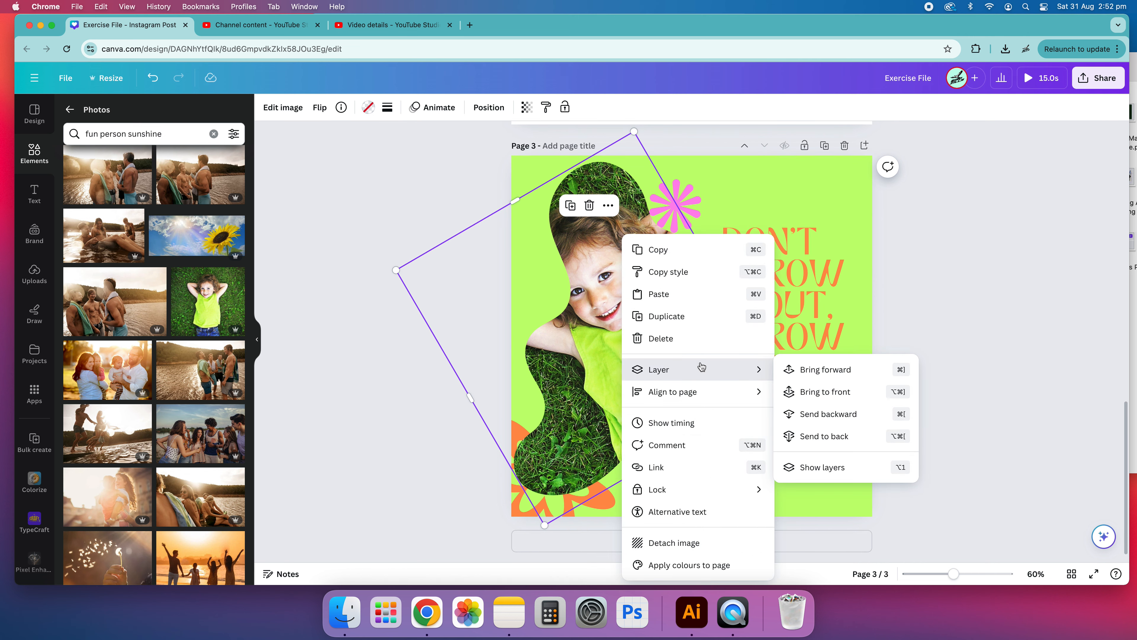
pyautogui.click(833, 436)
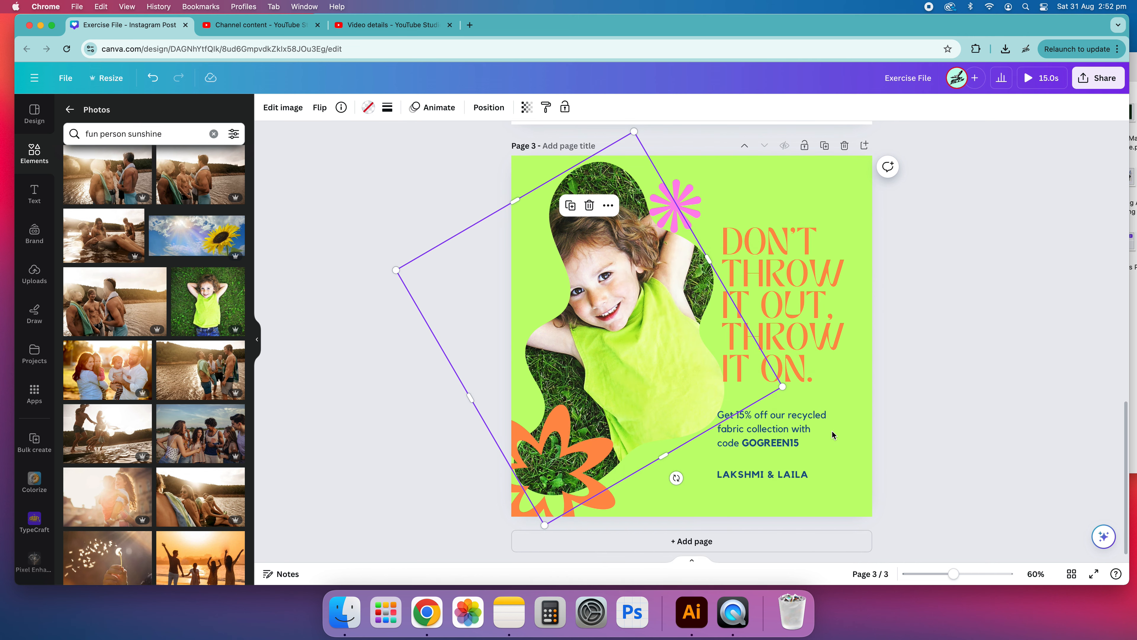
pyautogui.click(1053, 311)
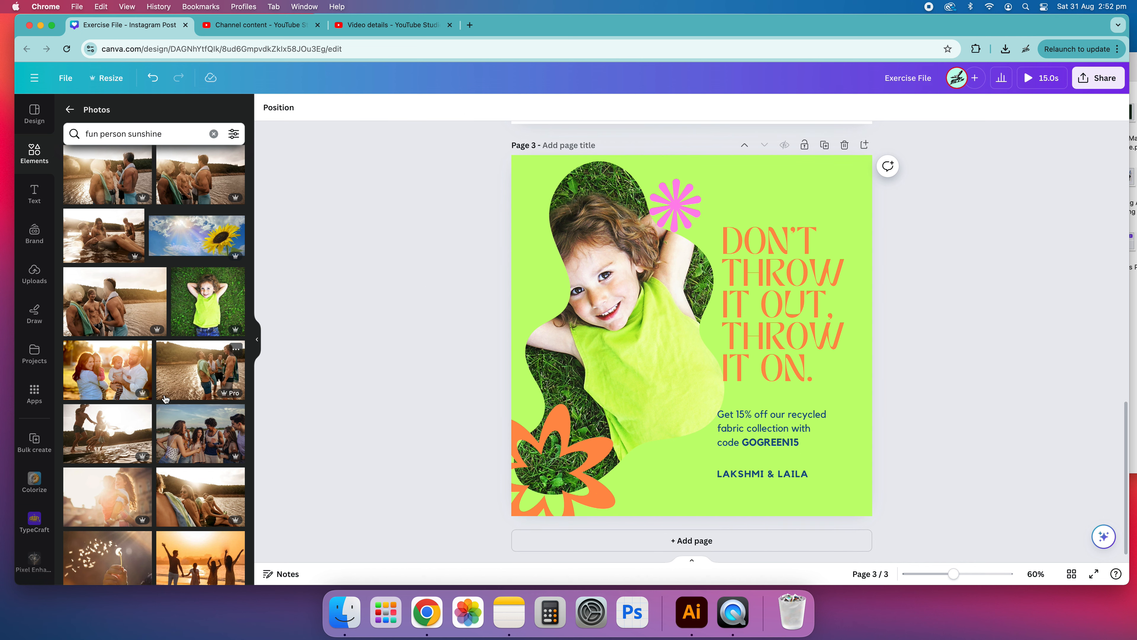
# Step: Open the related photo search "Happy people"
pyautogui.scroll(-8, 163, 391)
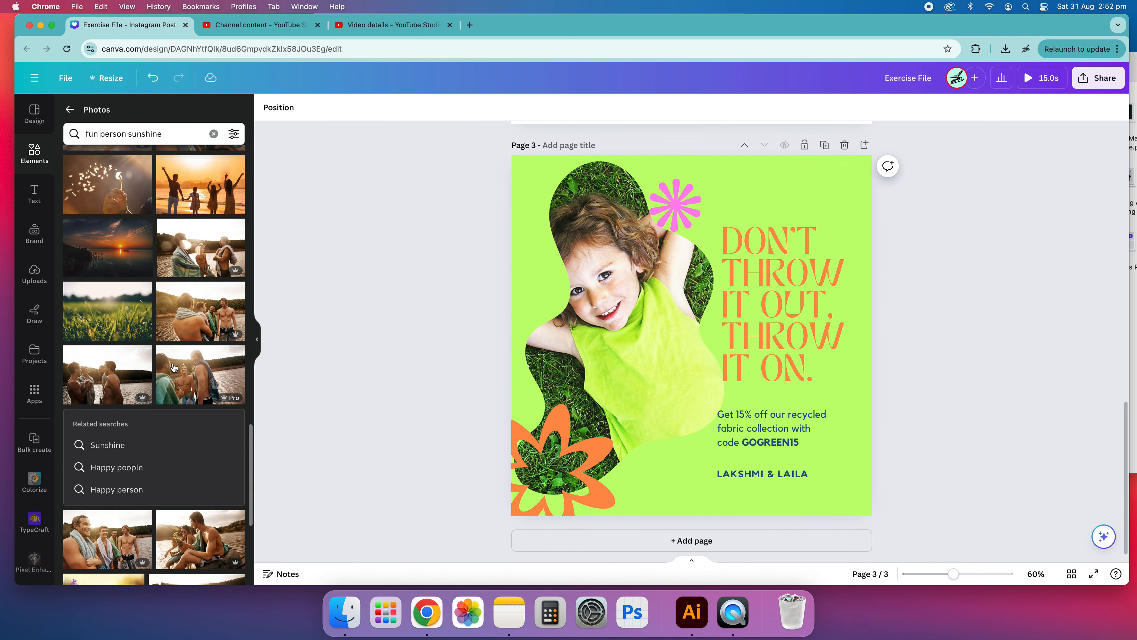
pyautogui.scroll(-6, 175, 367)
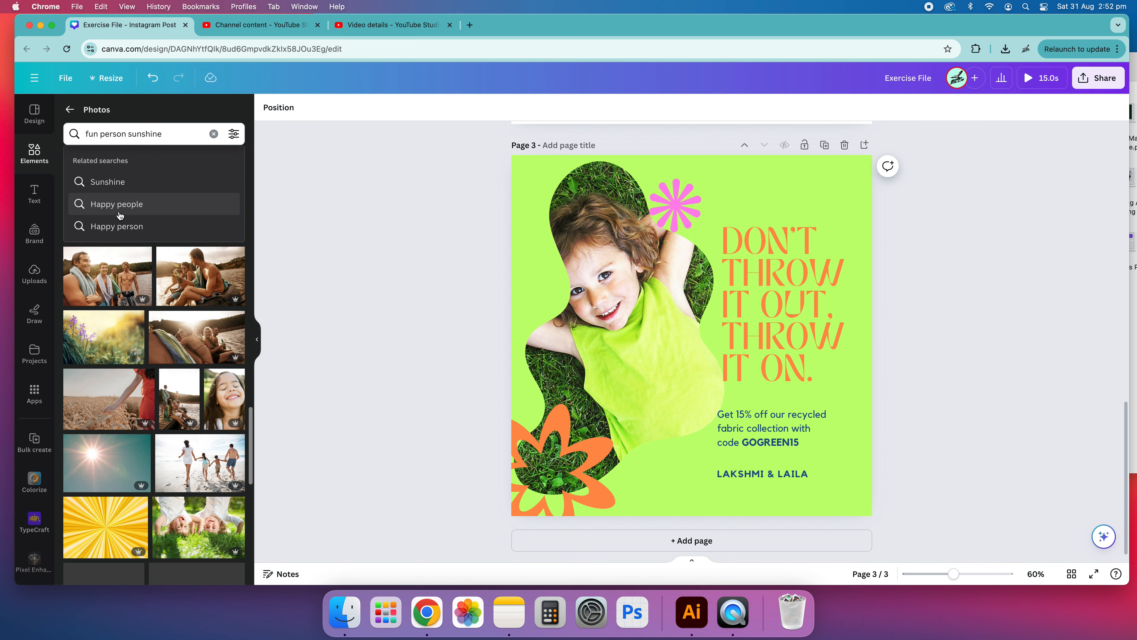
pyautogui.click(134, 204)
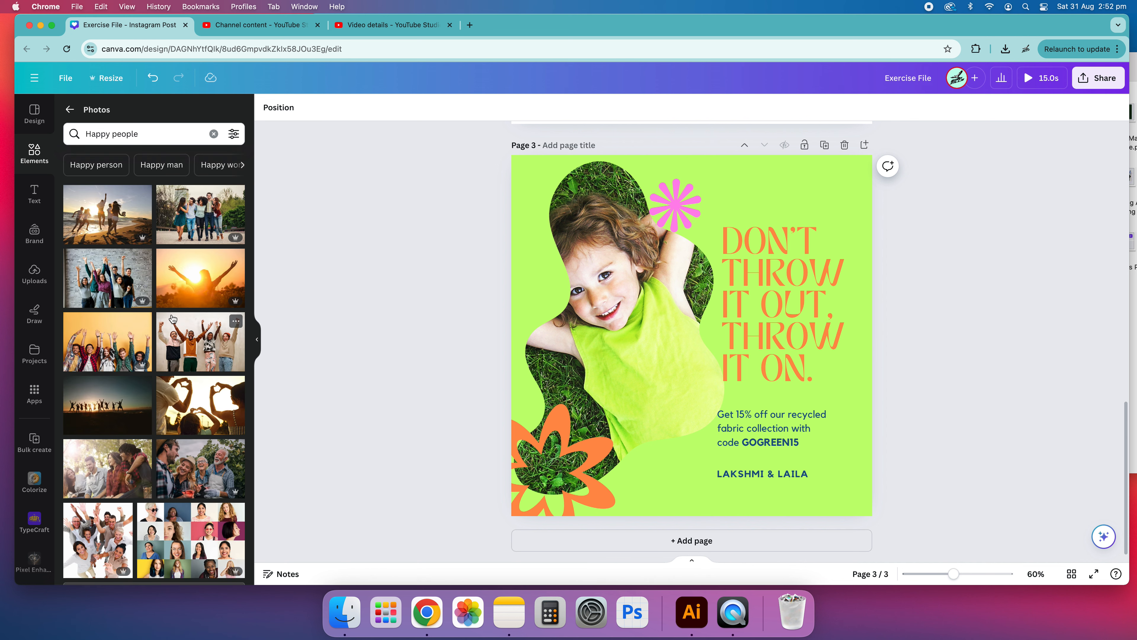
# Step: Browse the "Happy people" photo results
pyautogui.scroll(-10, 172, 318)
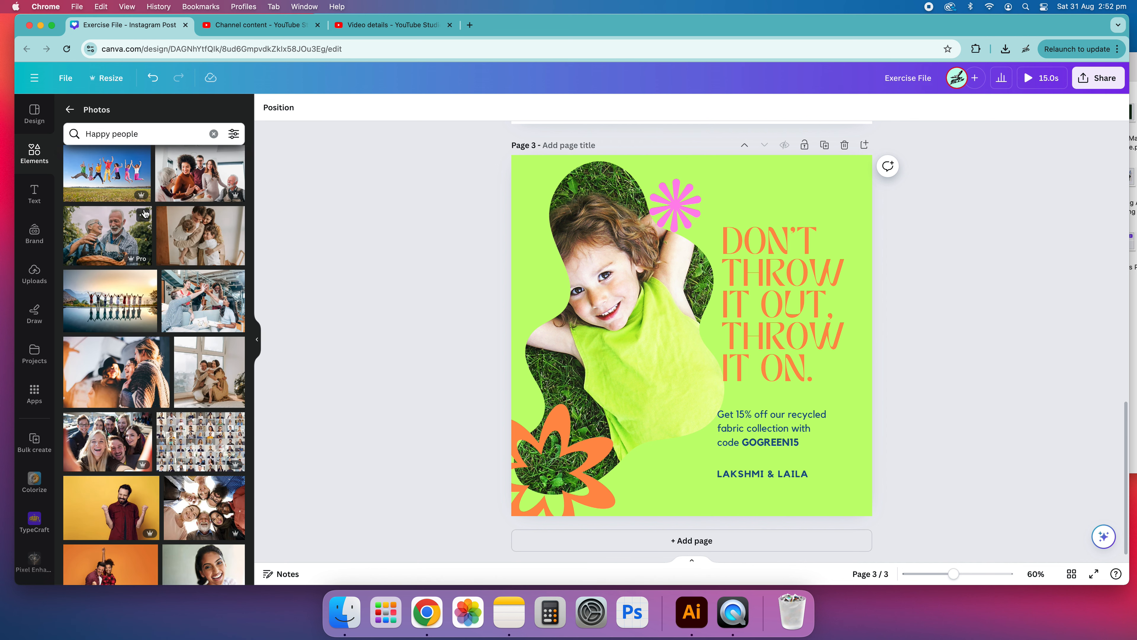
pyautogui.scroll(-5, 186, 334)
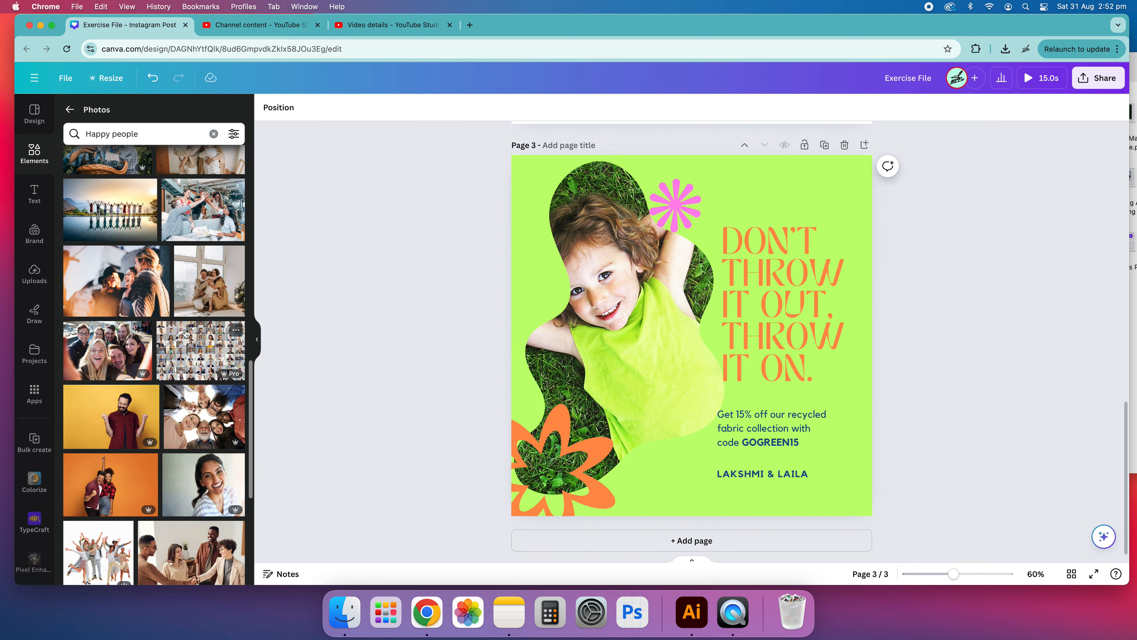
pyautogui.scroll(-5, 211, 405)
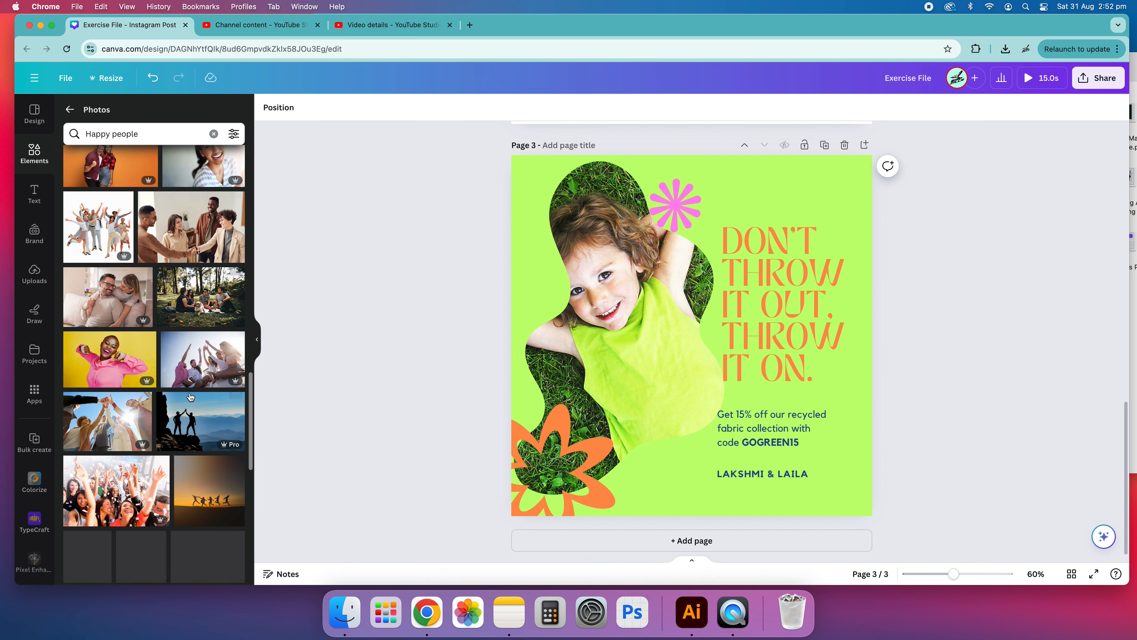
pyautogui.scroll(-5, 167, 361)
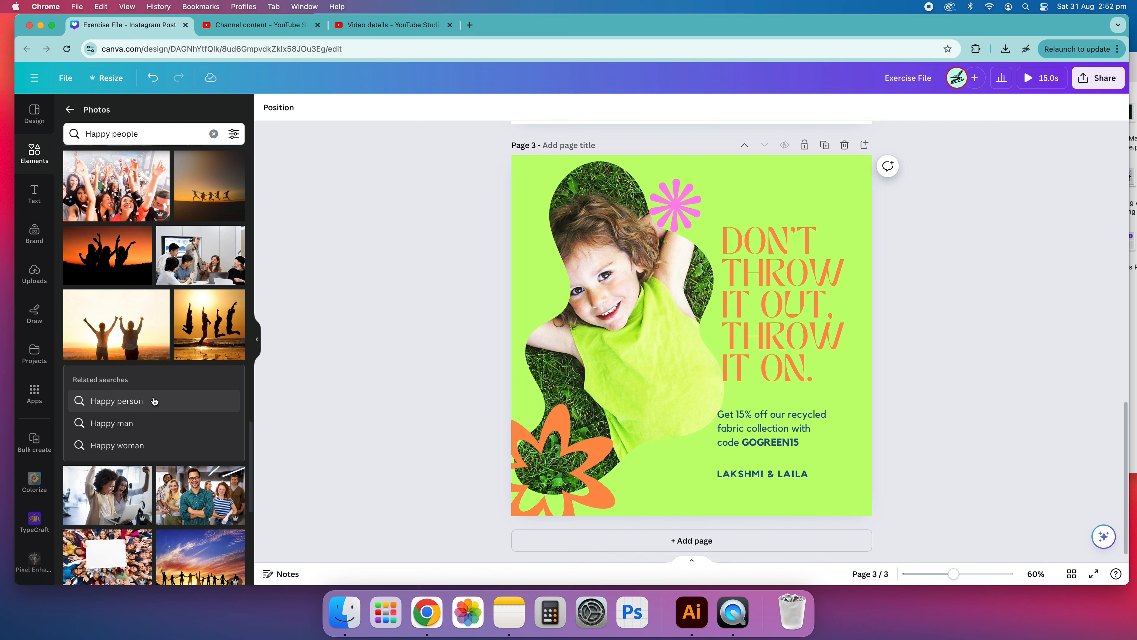
pyautogui.scroll(-10, 151, 394)
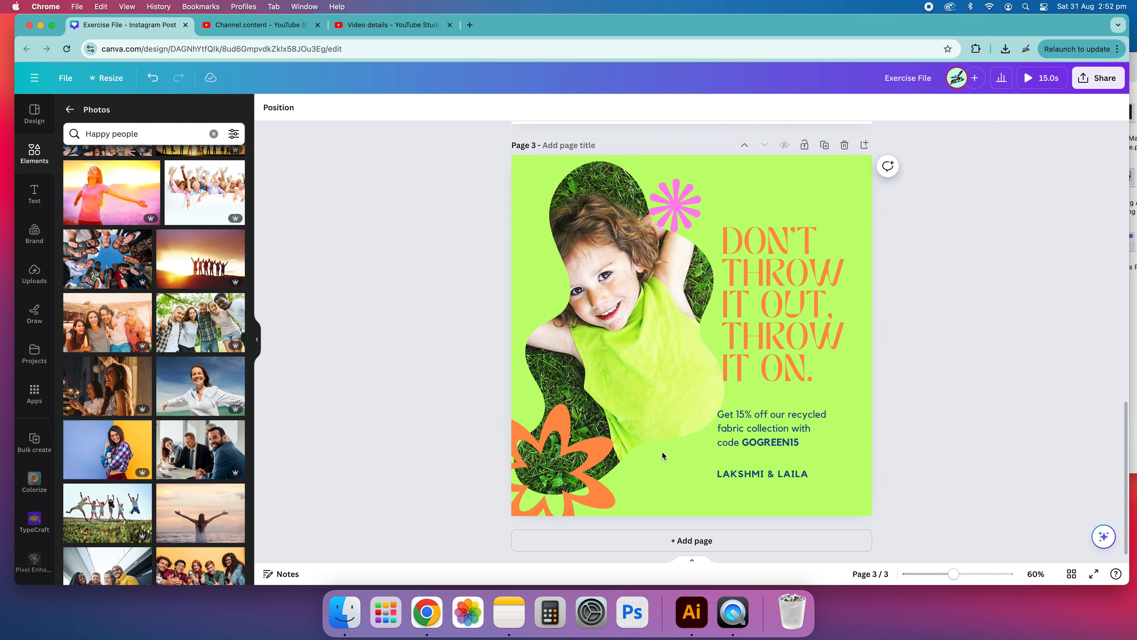
pyautogui.scroll(-5, 173, 419)
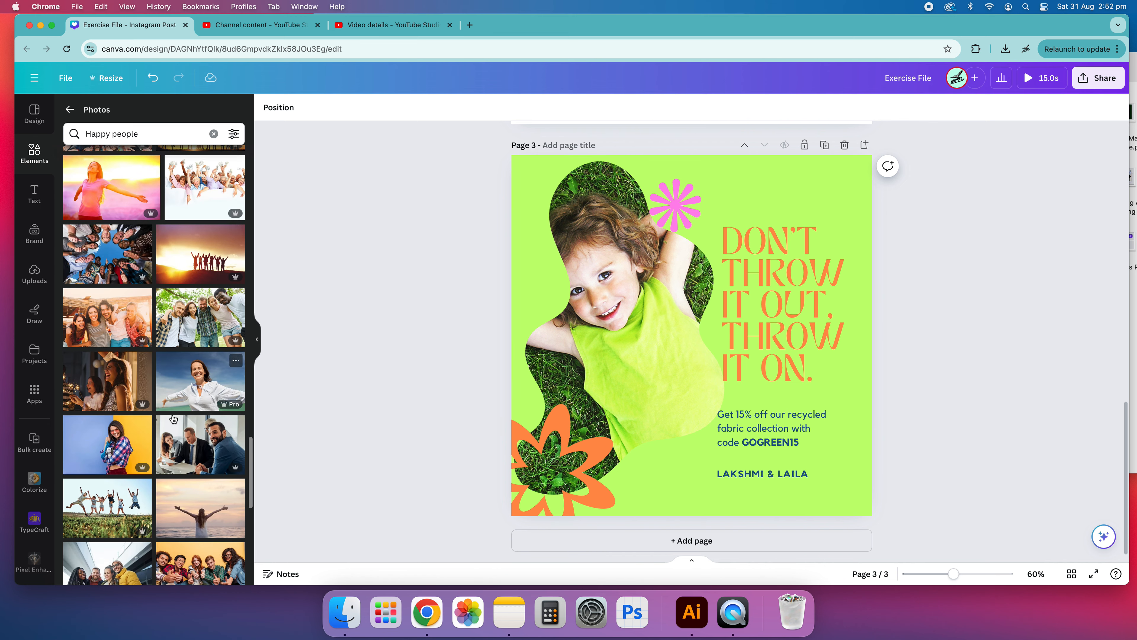
pyautogui.scroll(-8, 131, 279)
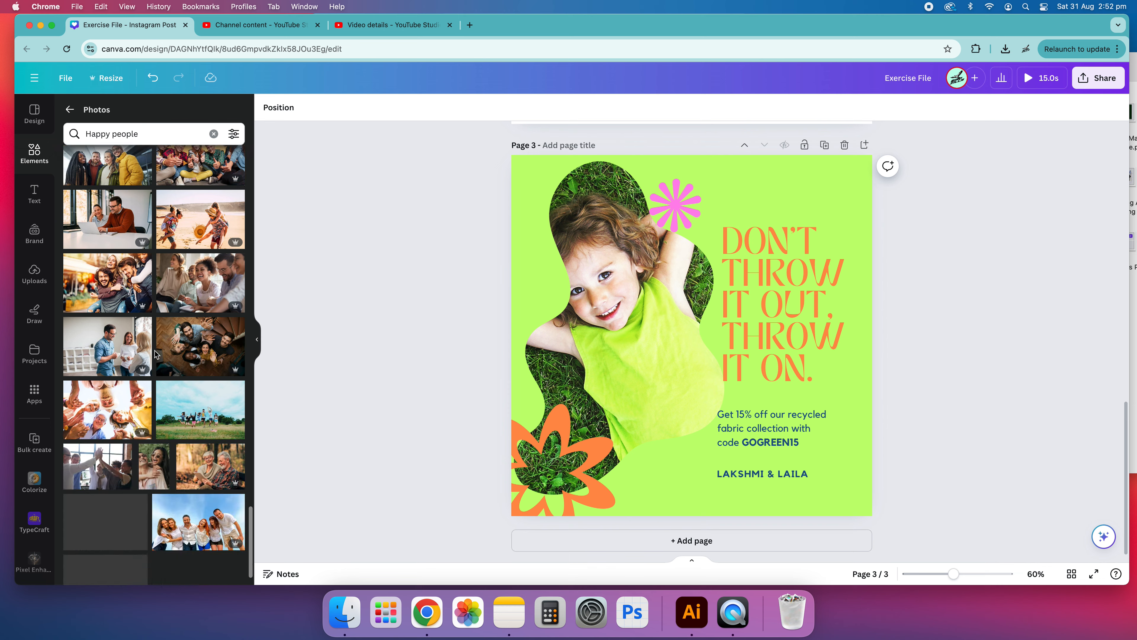
pyautogui.scroll(-5, 168, 335)
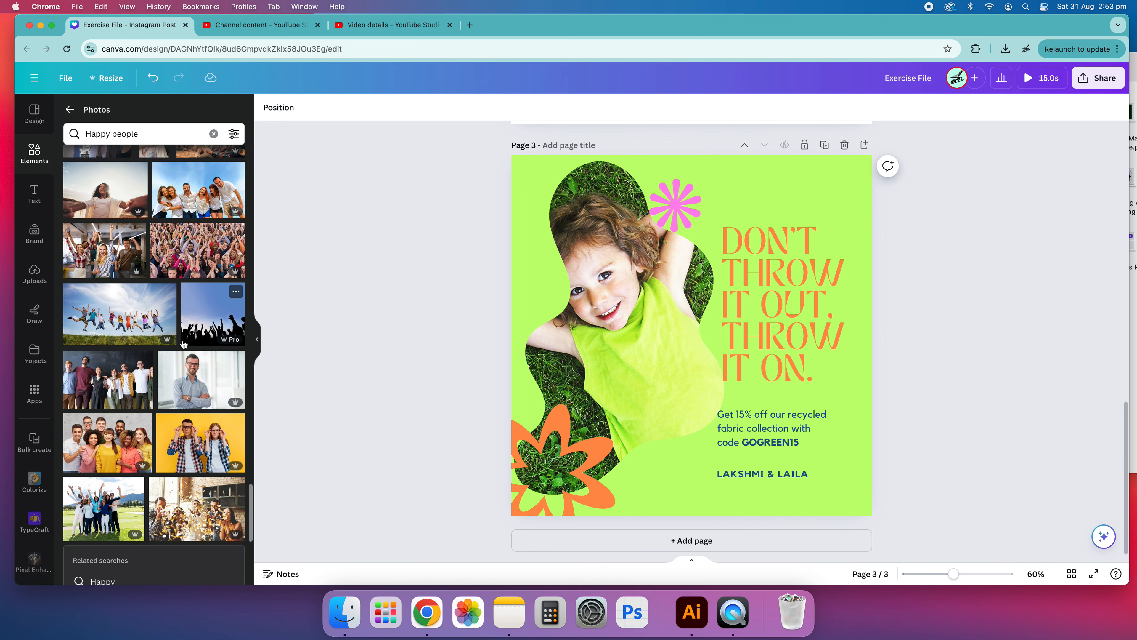
pyautogui.scroll(-8, 178, 344)
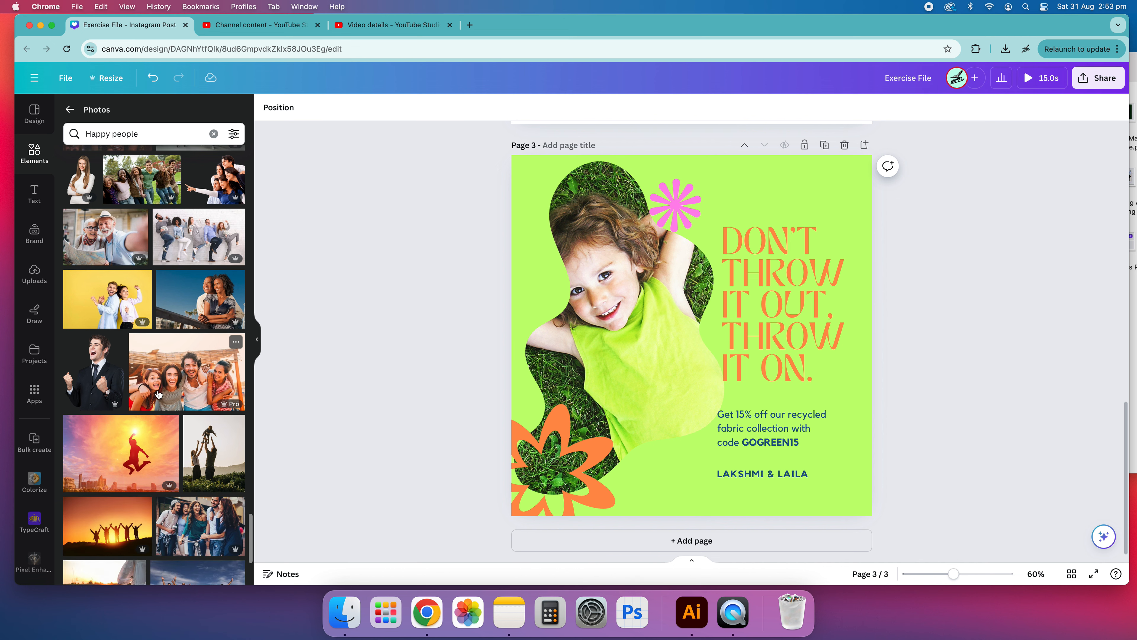
# Step: Replace the framed photo with the group of friends playing guitar and reposition it inside the blob
pyautogui.scroll(-6, 175, 331)
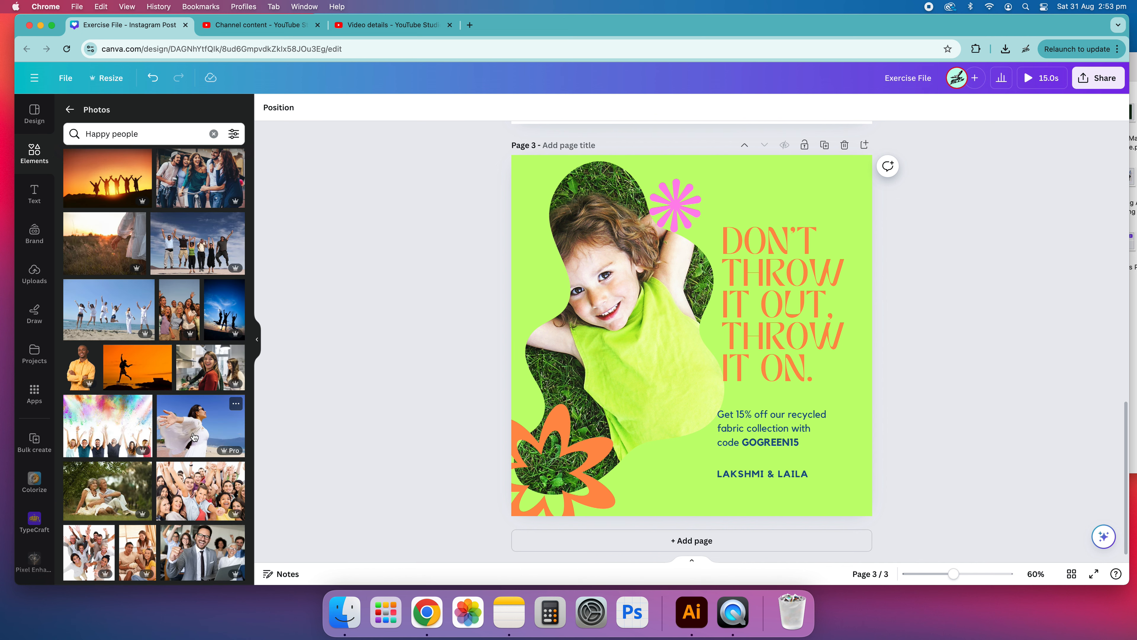
pyautogui.scroll(-10, 194, 437)
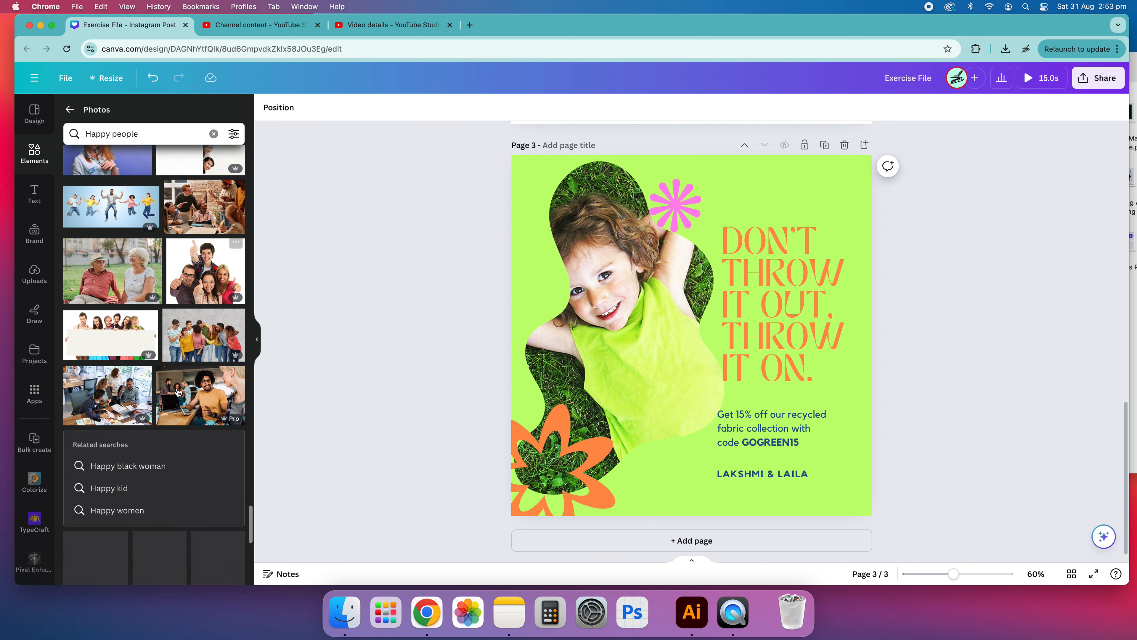
pyautogui.scroll(-5, 172, 394)
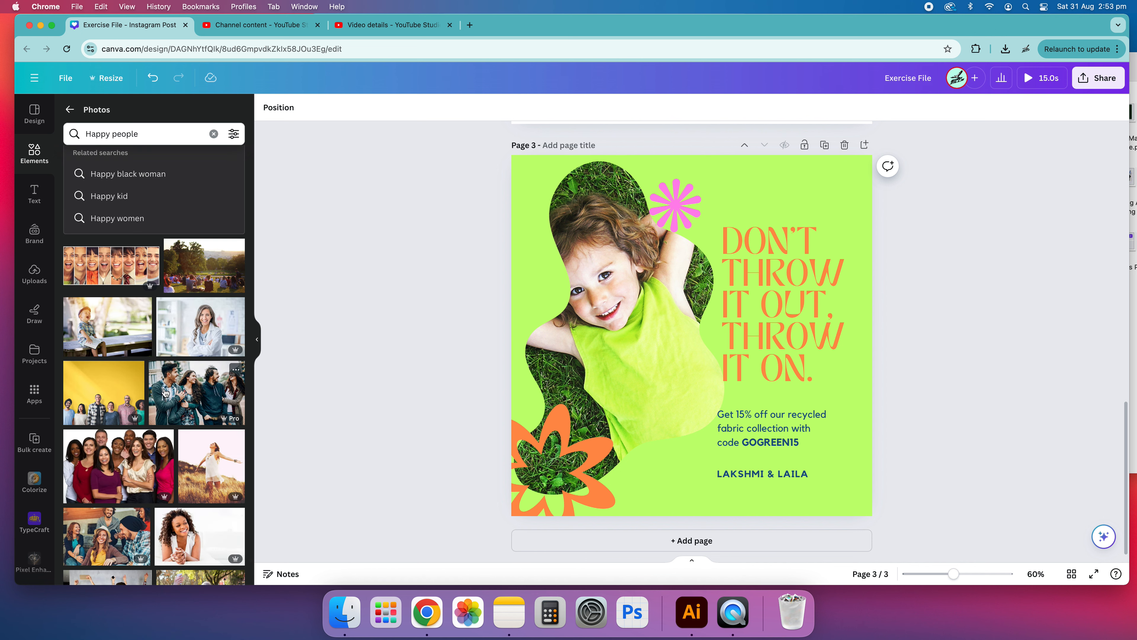
pyautogui.scroll(-3, 172, 415)
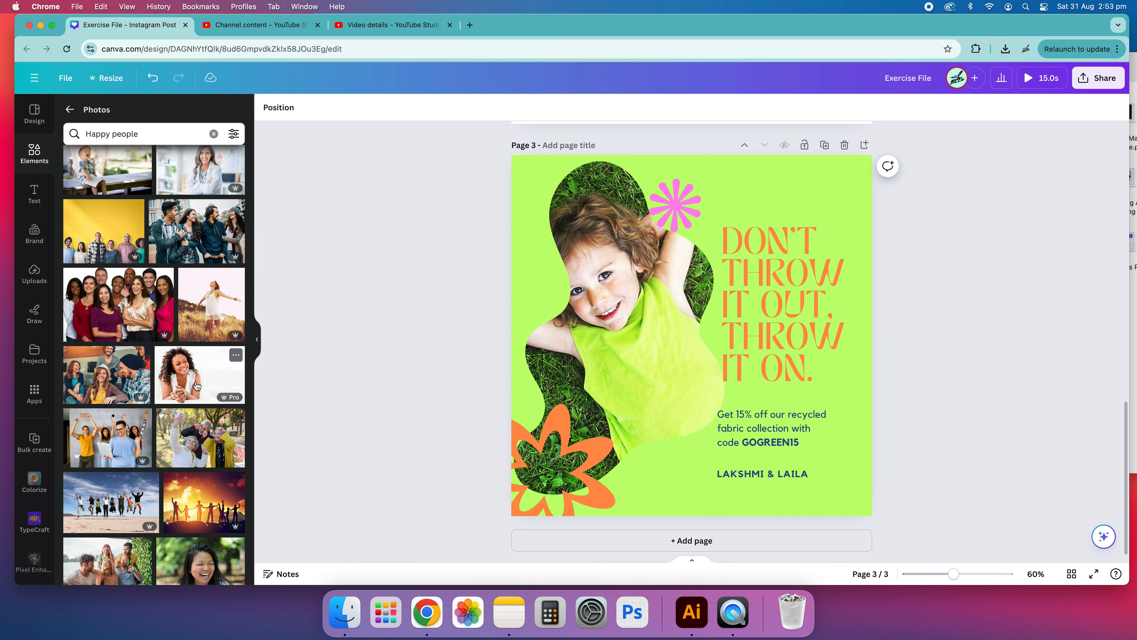
pyautogui.scroll(-5, 183, 381)
pyautogui.scroll(-1, 183, 382)
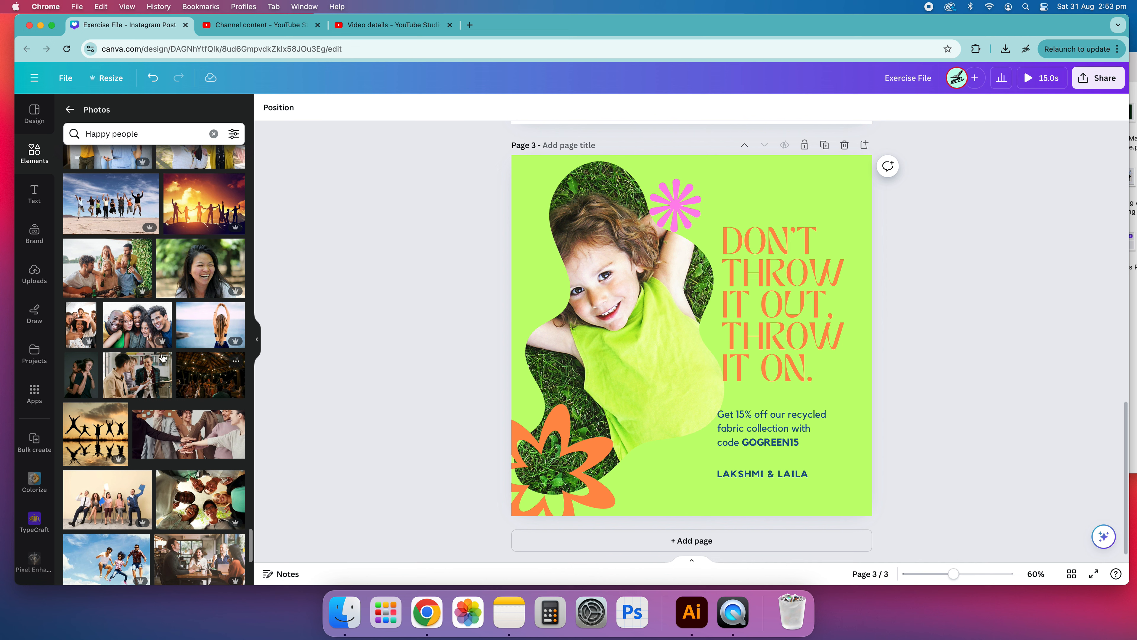
pyautogui.moveTo(117, 278); pyautogui.dragTo(569, 326)
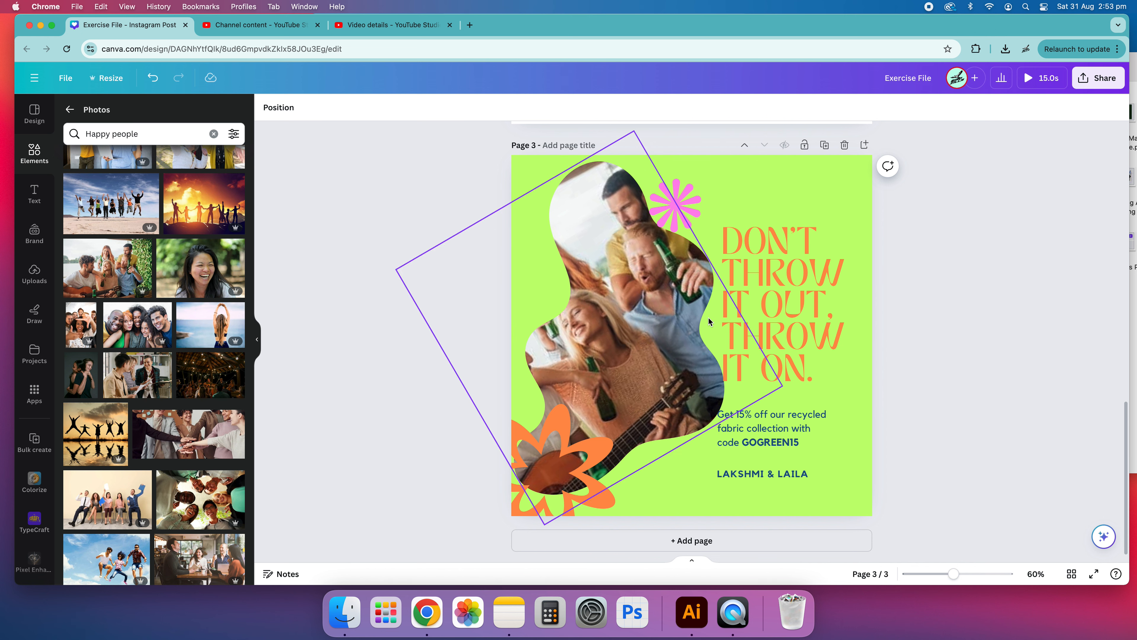
pyautogui.click(657, 330)
pyautogui.doubleClick(657, 330)
pyautogui.moveTo(657, 331); pyautogui.dragTo(642, 336)
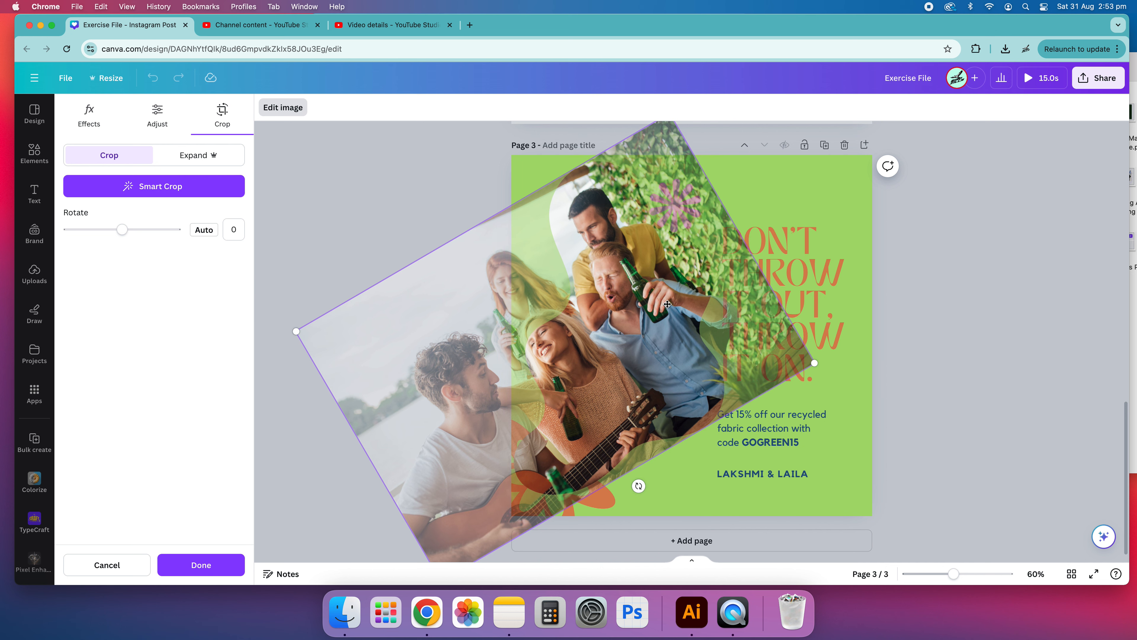
pyautogui.moveTo(636, 485); pyautogui.dragTo(576, 388)
pyautogui.click(866, 343)
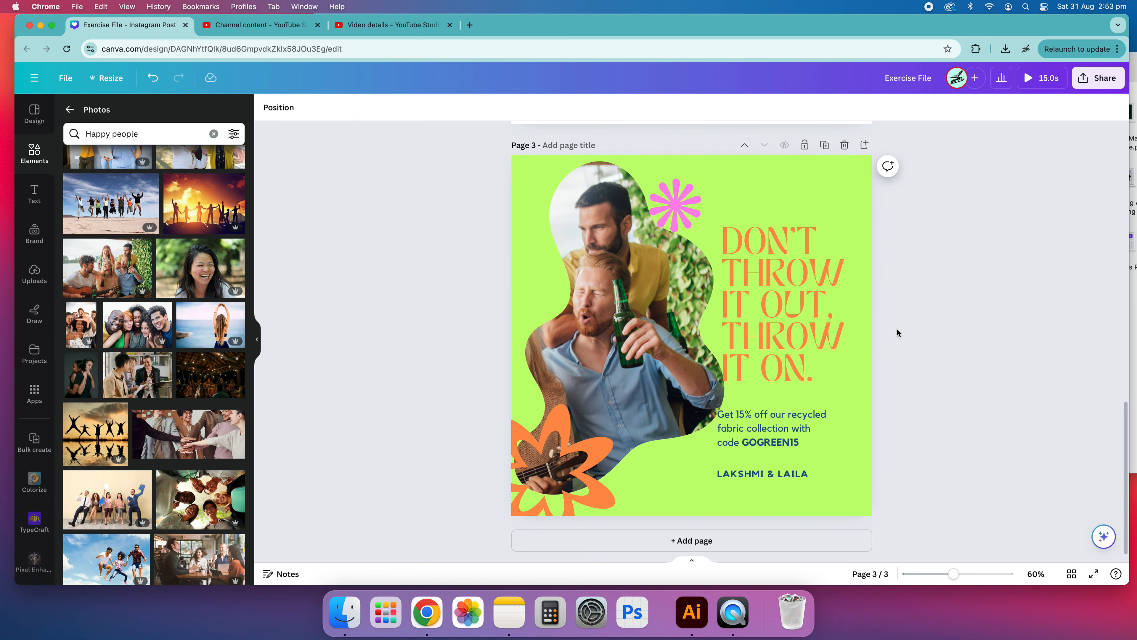
# Step: Replace the framed photo with the laughing girl lying in grass and enlarge it to fill the blob
pyautogui.scroll(-10, 192, 420)
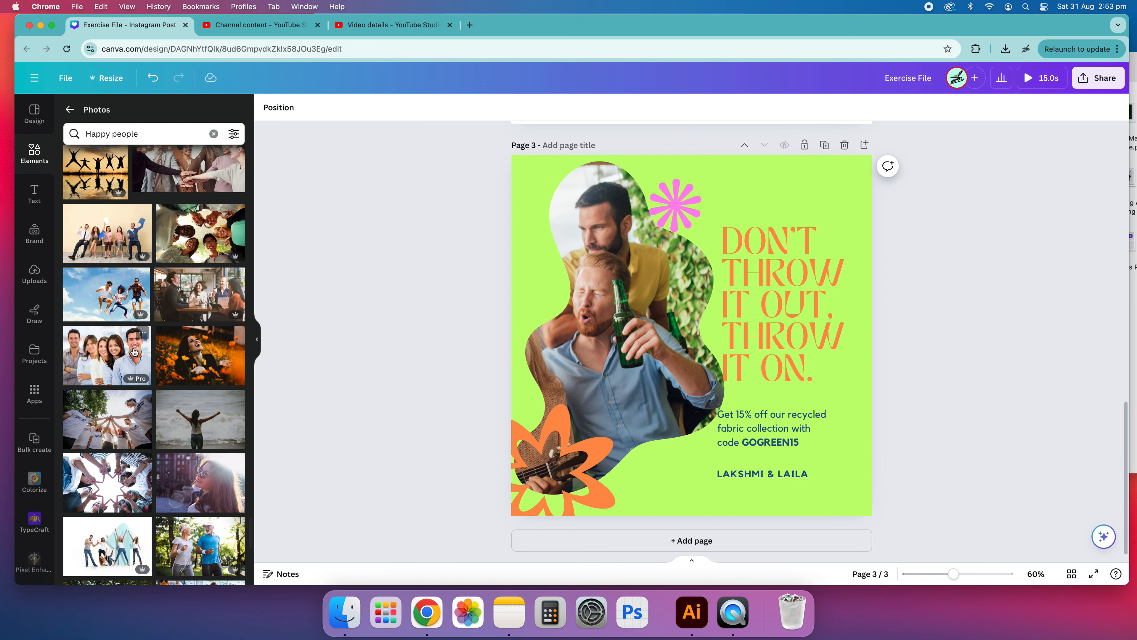
pyautogui.scroll(-5, 188, 367)
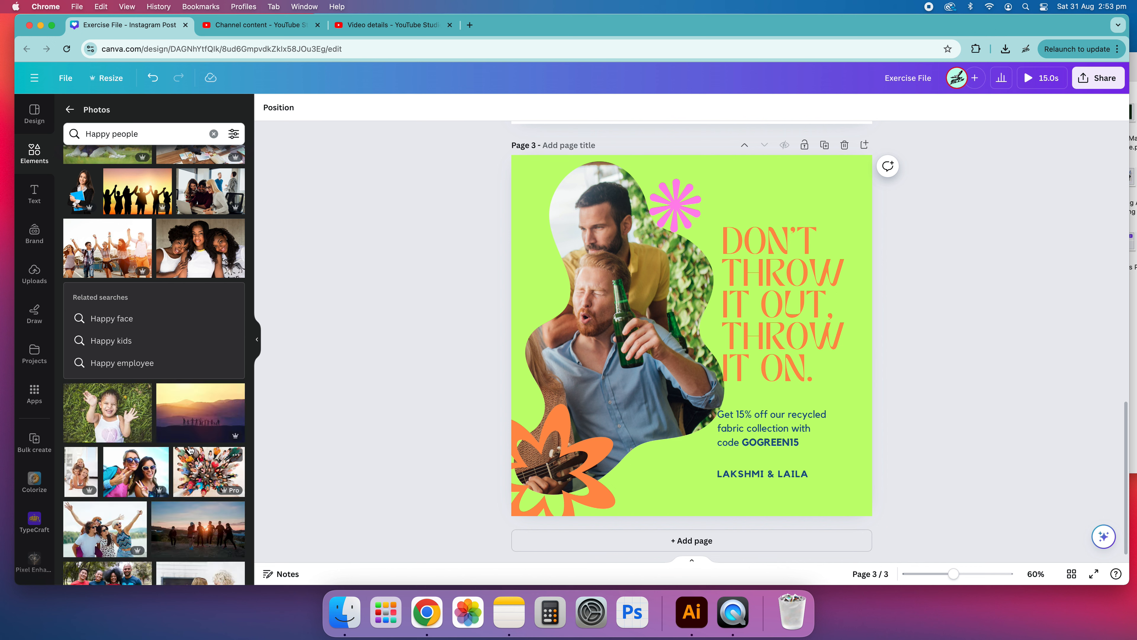
pyautogui.scroll(-1, 189, 449)
pyautogui.moveTo(118, 388); pyautogui.dragTo(605, 350)
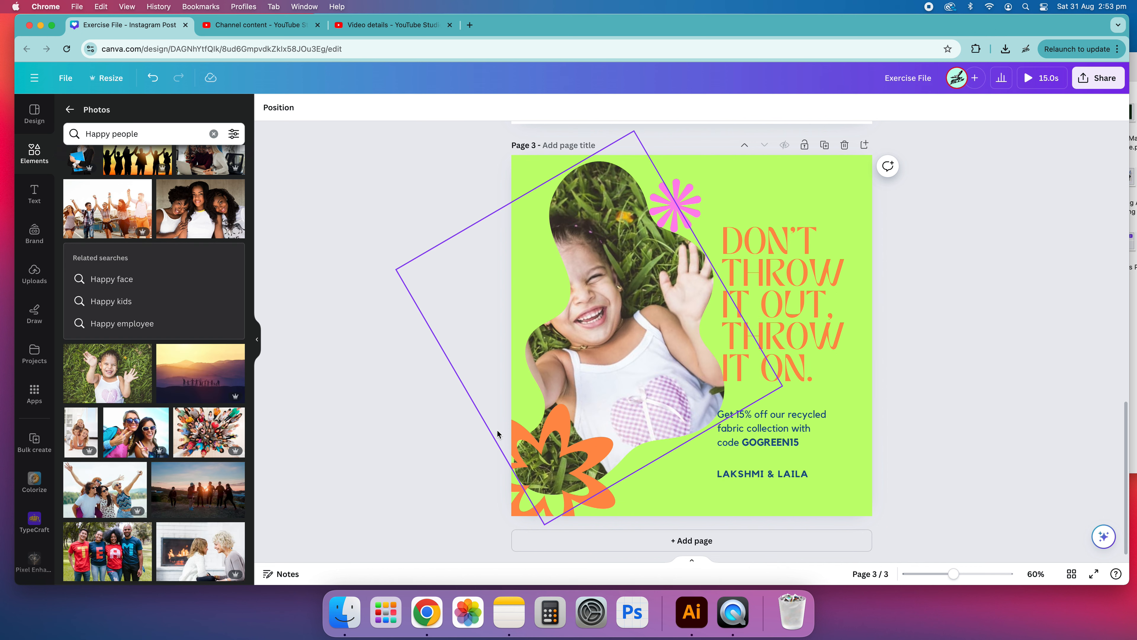
pyautogui.moveTo(107, 551); pyautogui.dragTo(138, 534)
pyautogui.doubleClick(624, 297)
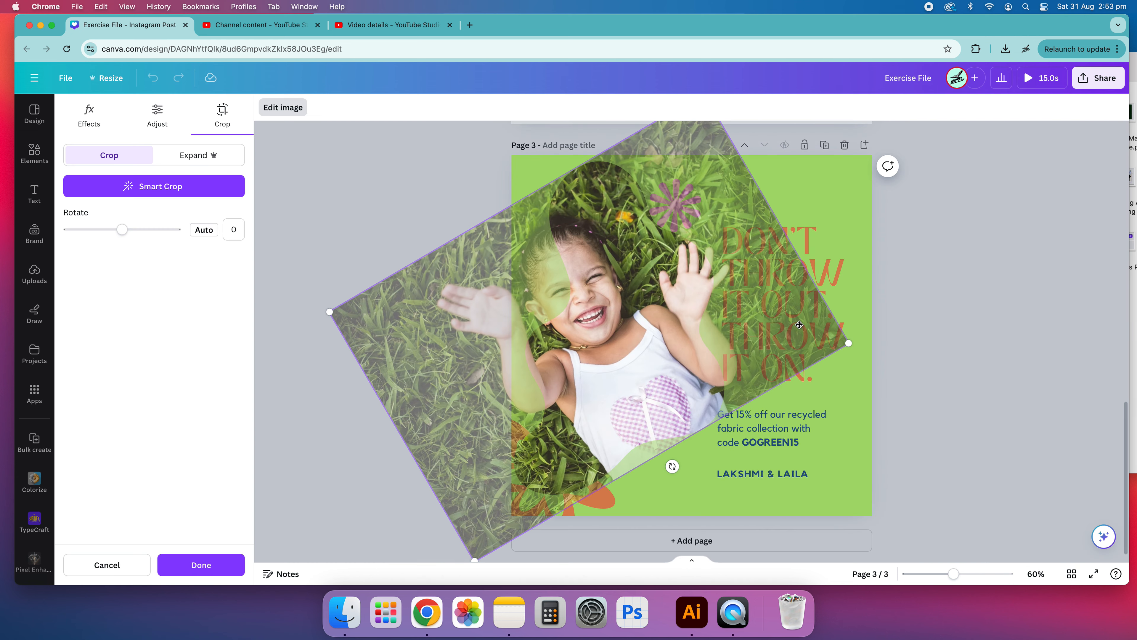
pyautogui.moveTo(847, 343); pyautogui.dragTo(926, 348)
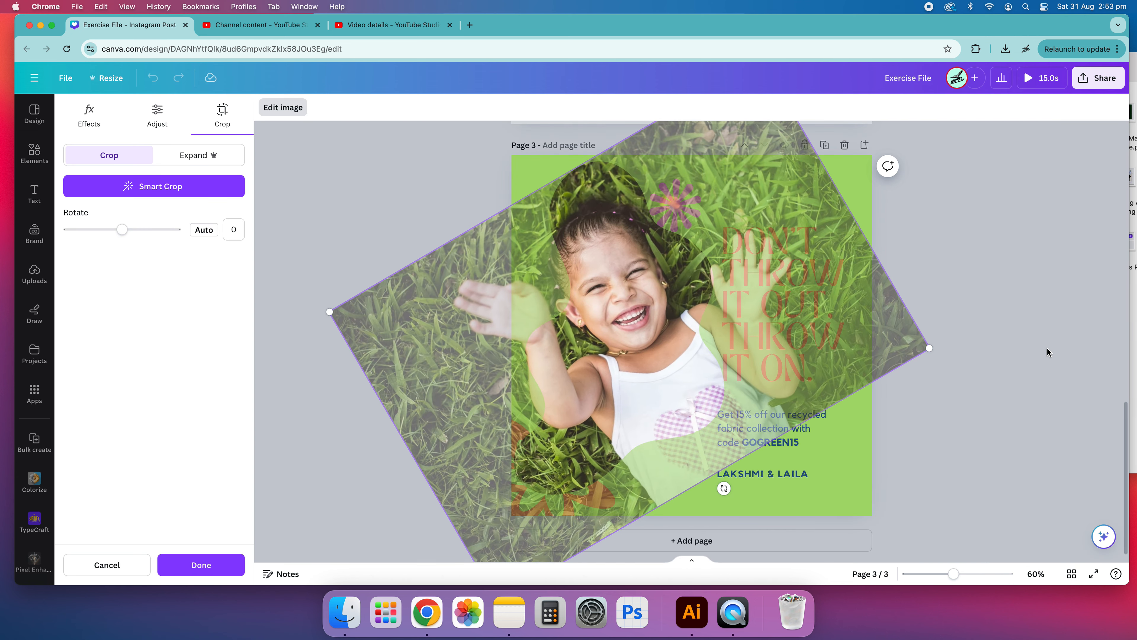
pyautogui.click(1037, 285)
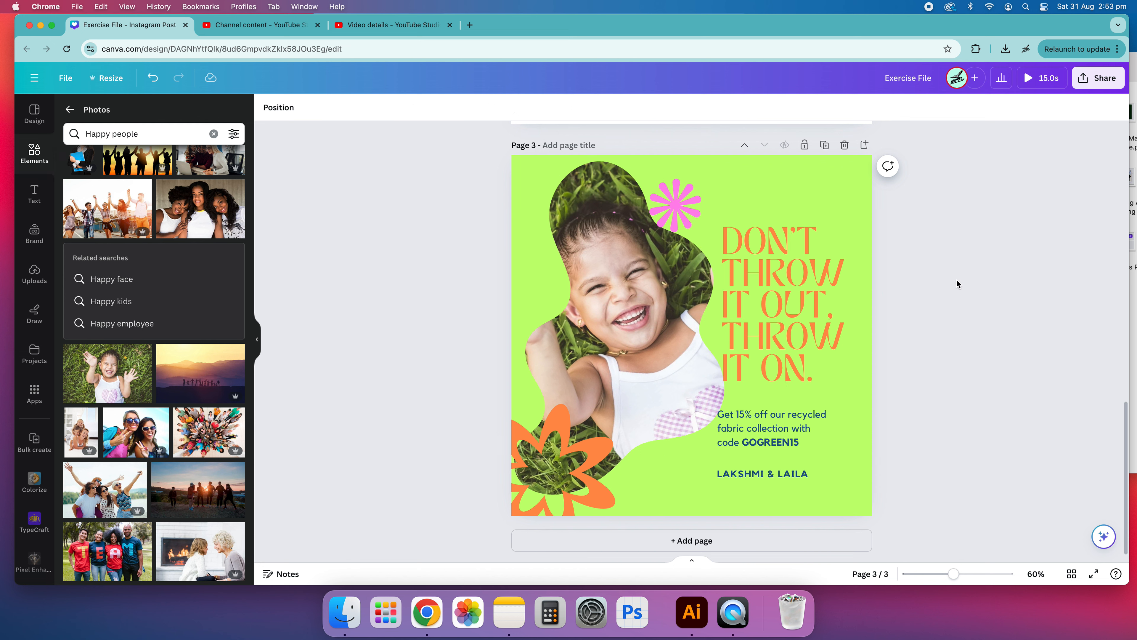
# Step: Clear the photo search, open all Frame elements and browse the available frame shapes
pyautogui.click(214, 133)
pyautogui.click(70, 110)
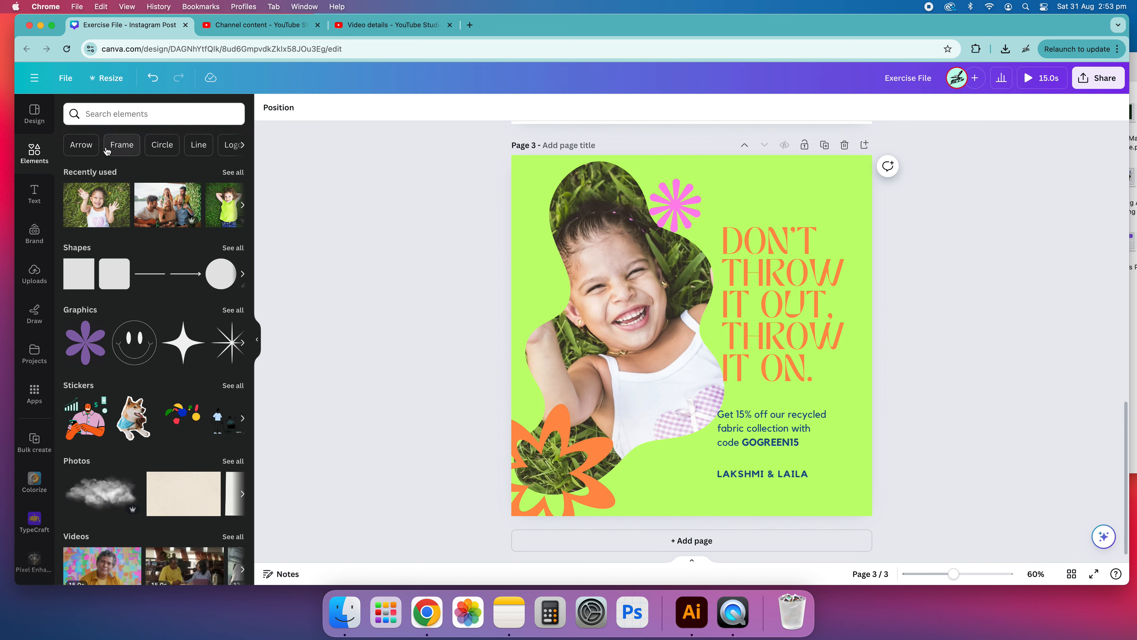
pyautogui.click(134, 152)
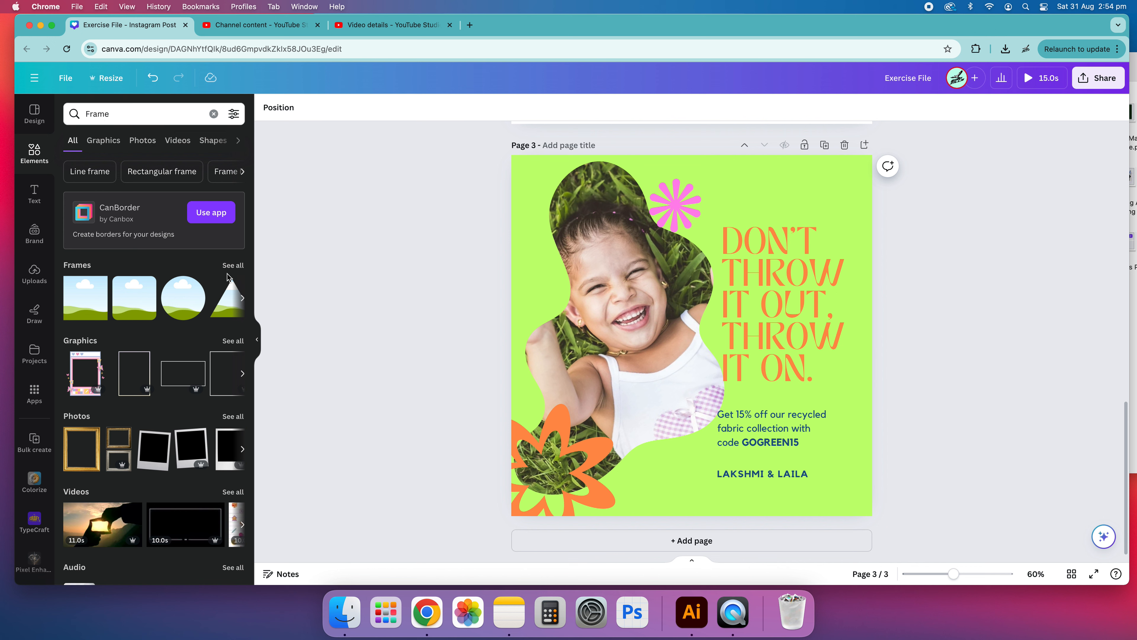
pyautogui.click(232, 265)
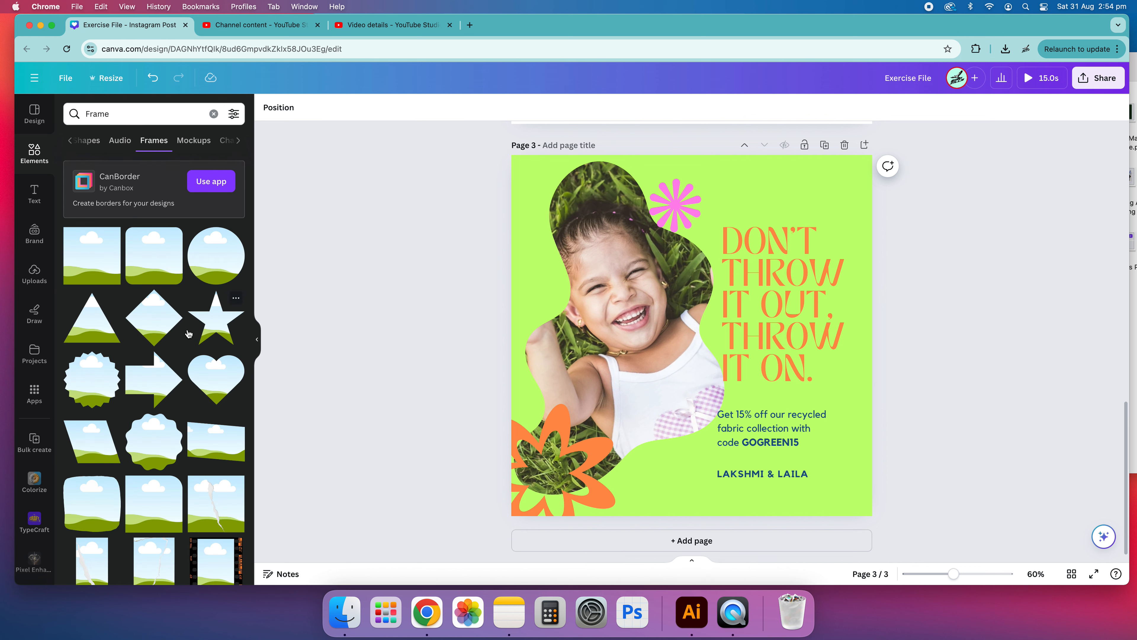
pyautogui.scroll(-10, 125, 317)
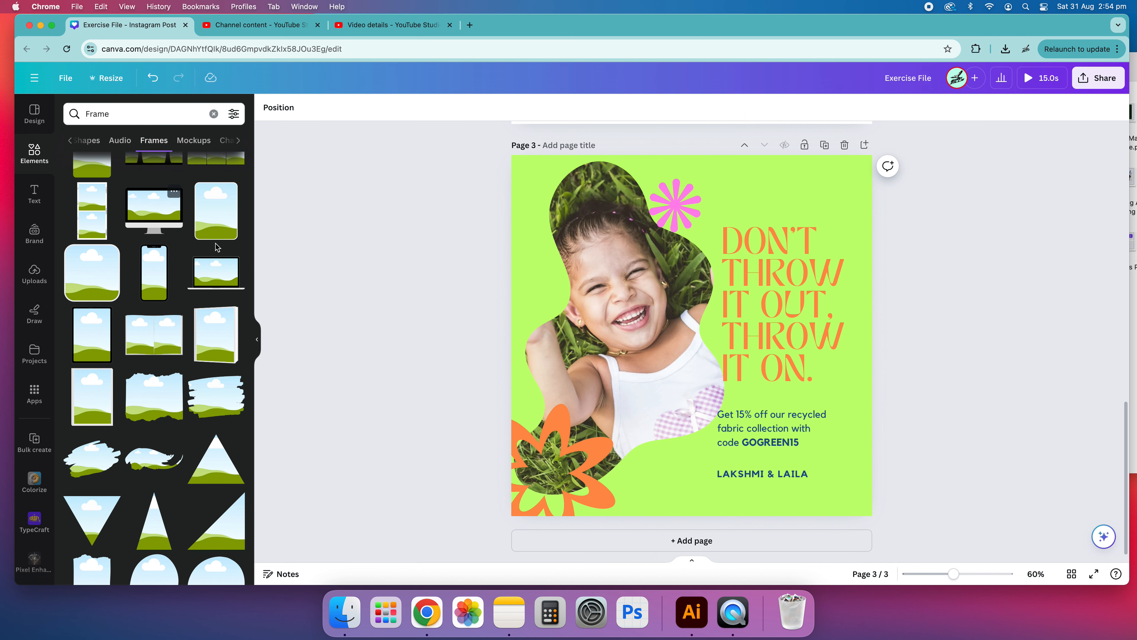
pyautogui.scroll(-10, 217, 248)
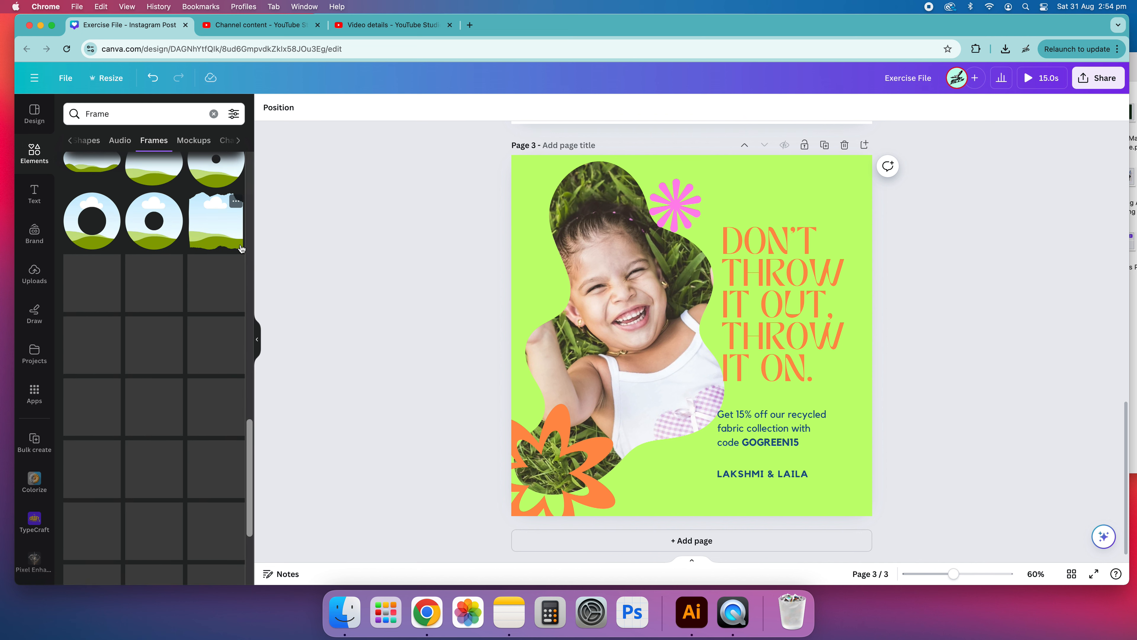
pyautogui.scroll(-5, 112, 391)
pyautogui.scroll(-5, 112, 392)
pyautogui.scroll(-5, 146, 346)
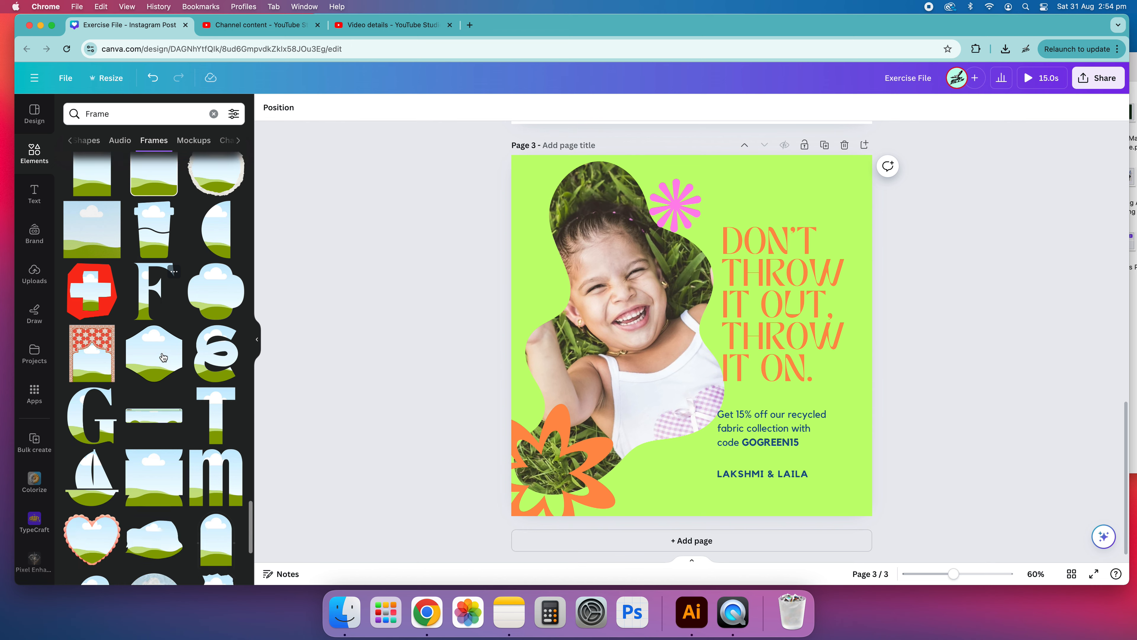
pyautogui.scroll(-6, 164, 357)
pyautogui.scroll(20, 167, 361)
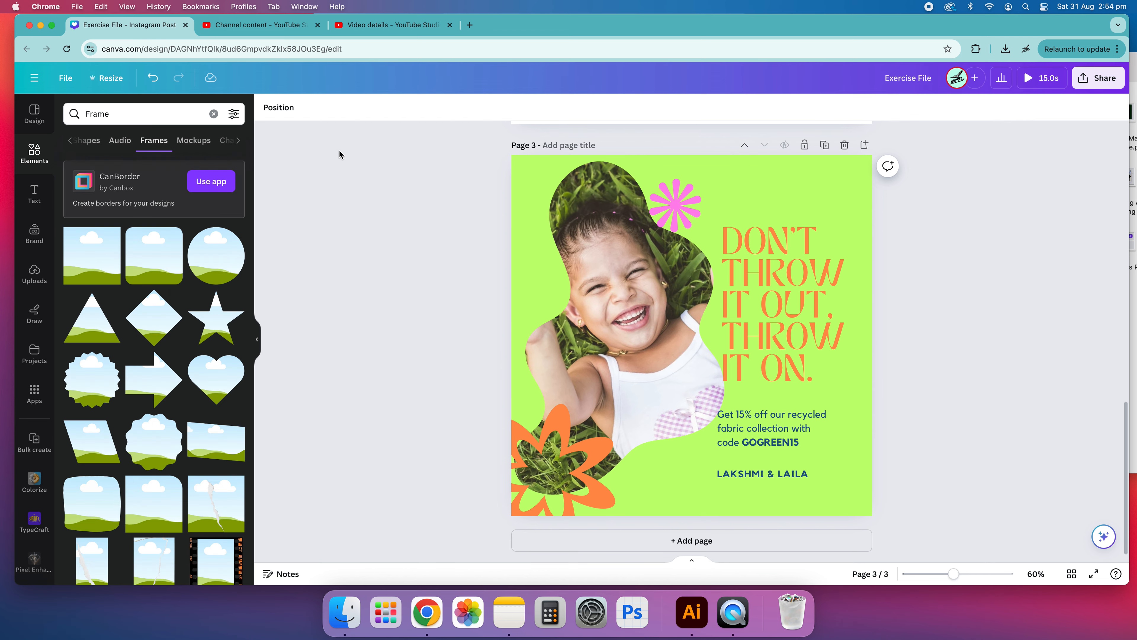